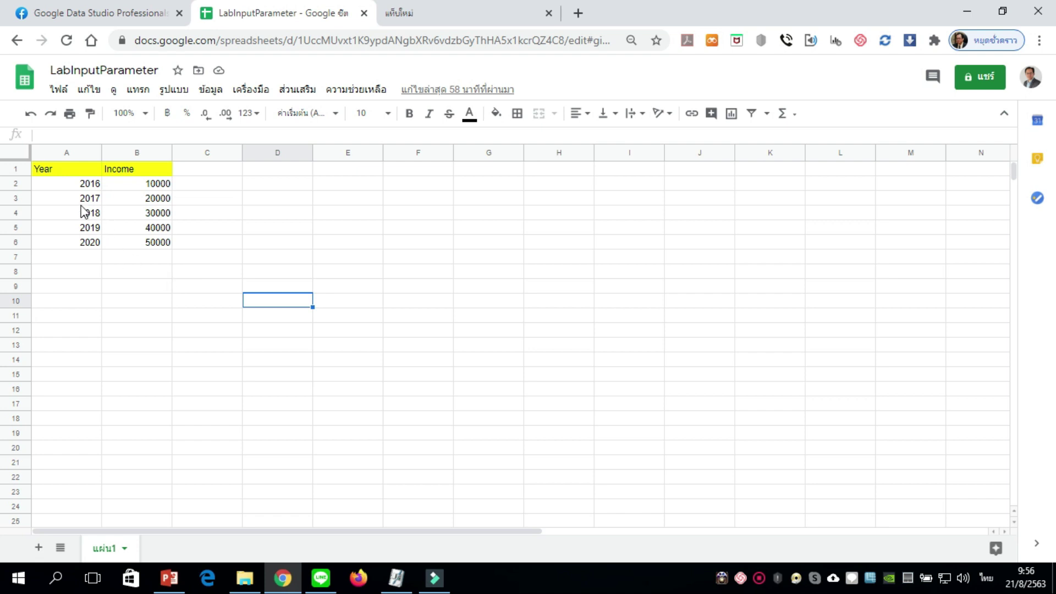
Step: Examine the Year and Income values for each row of the LabInputParameter sheet
left_click(80, 187)
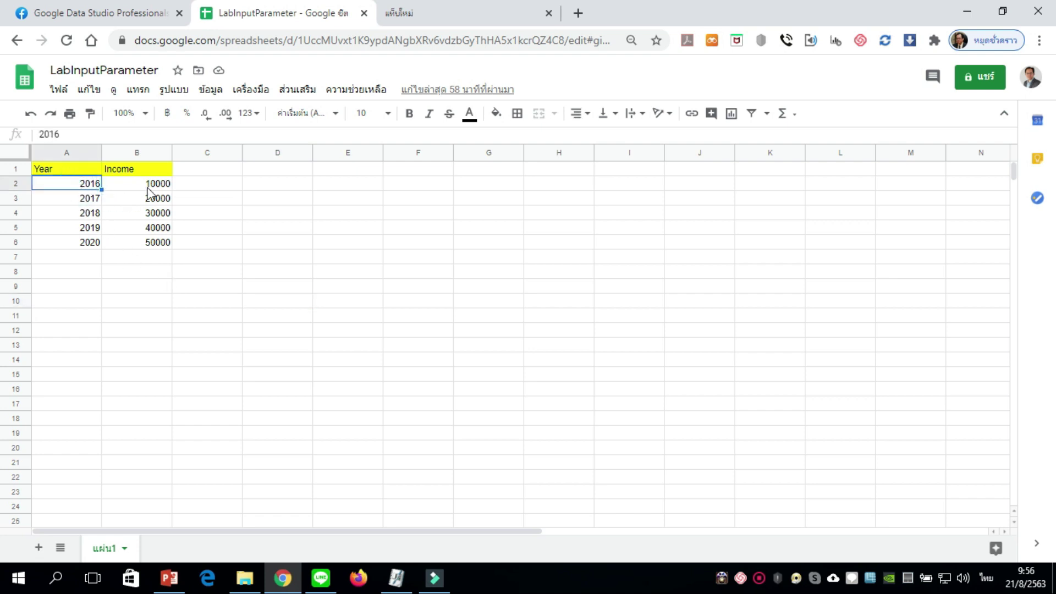
left_click(147, 187)
left_click(90, 200)
left_click(128, 200)
left_click(83, 213)
left_click(113, 218)
left_click(87, 227)
left_click(112, 227)
left_click(89, 244)
left_click(117, 243)
double_click(149, 244)
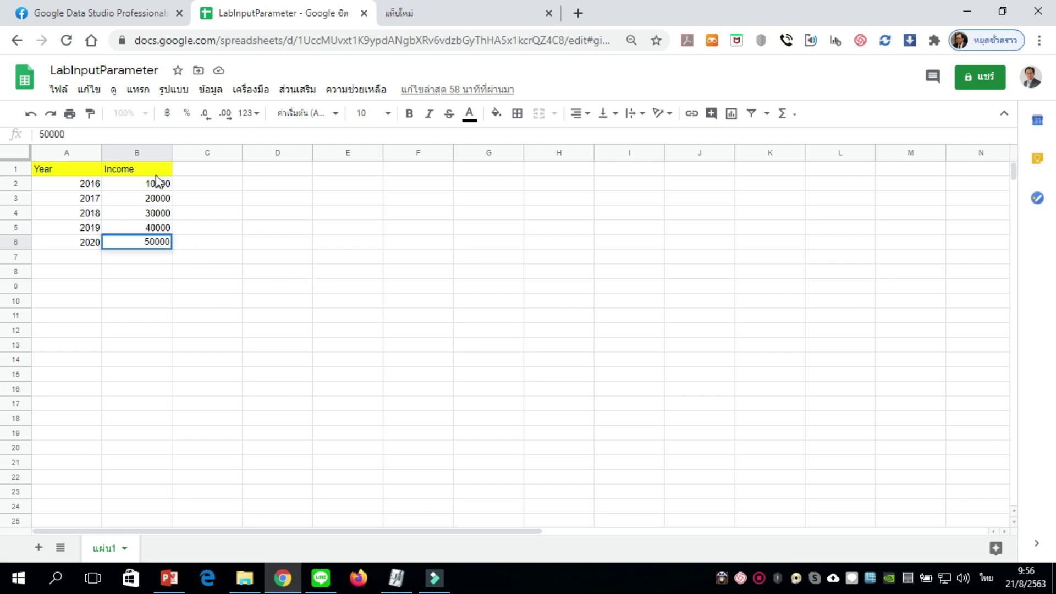
left_click(169, 272)
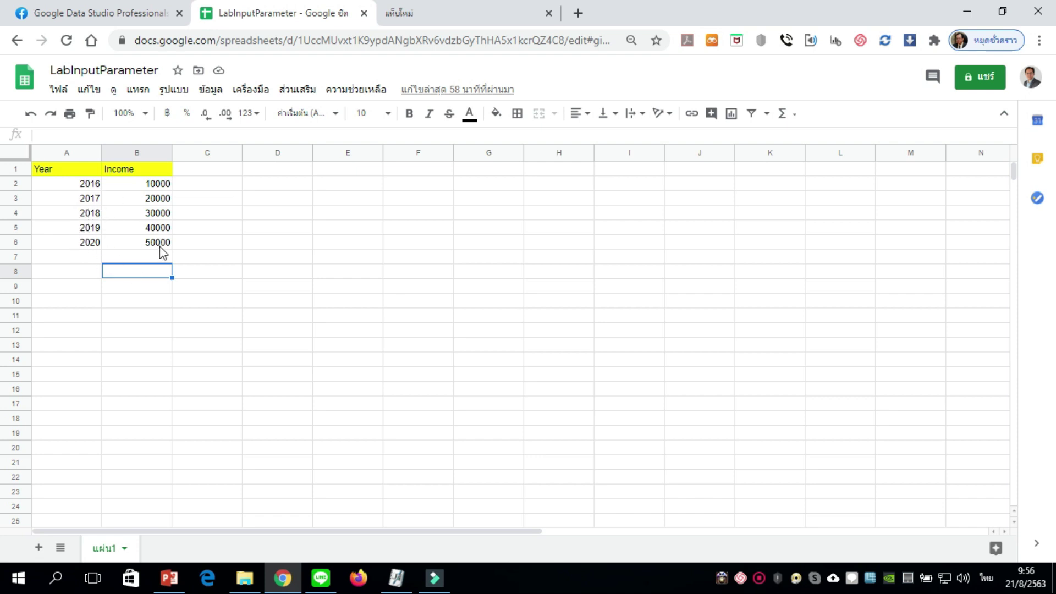
Step: Switch to the empty browser tab and open Google Data Studio at datastudio.google.com
left_click(472, 19)
left_click(484, 39)
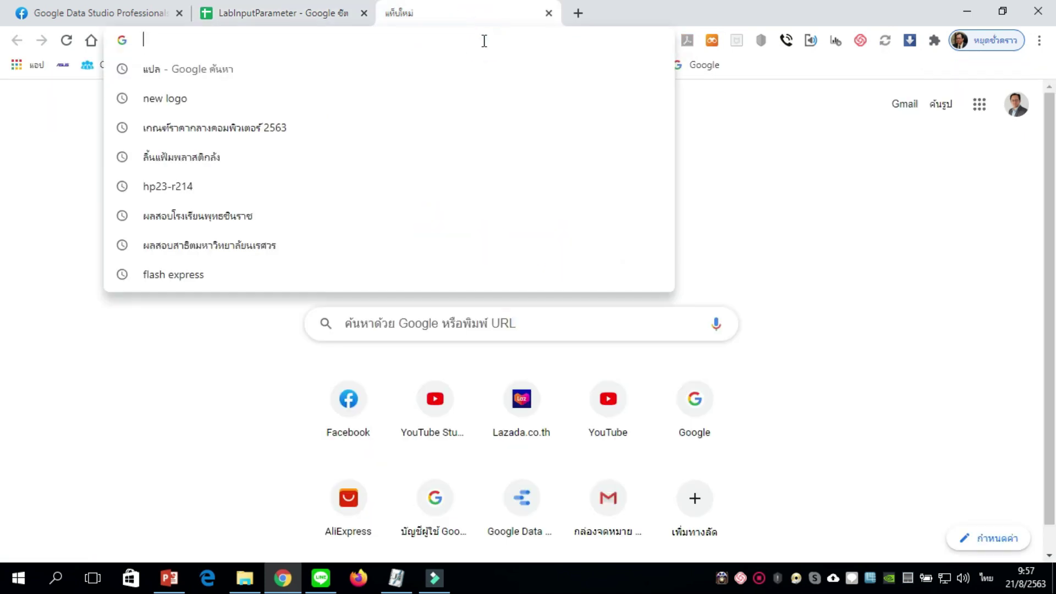
type("ก")
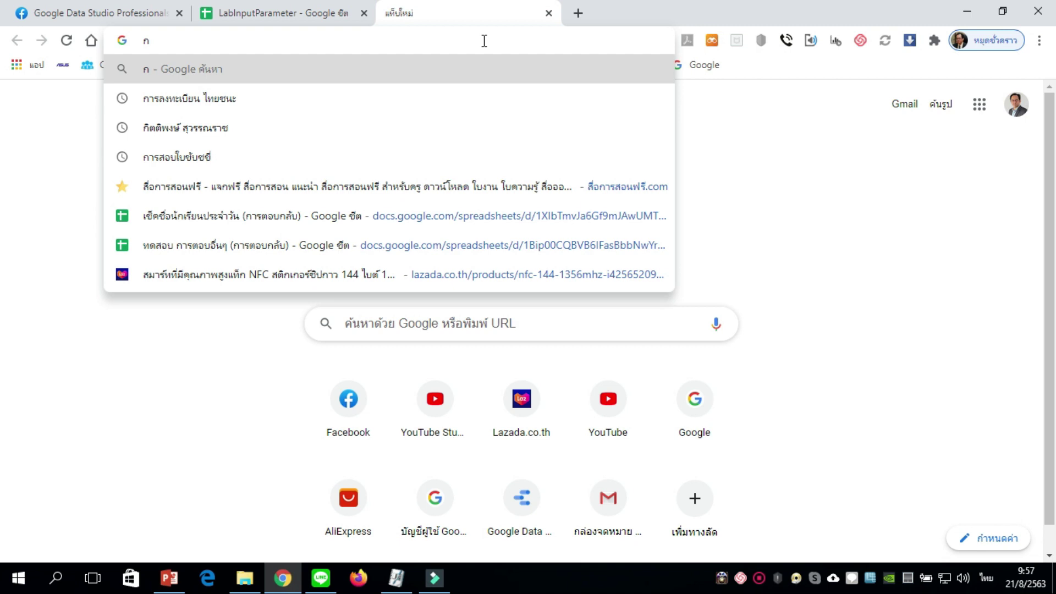
key("BackSpace")
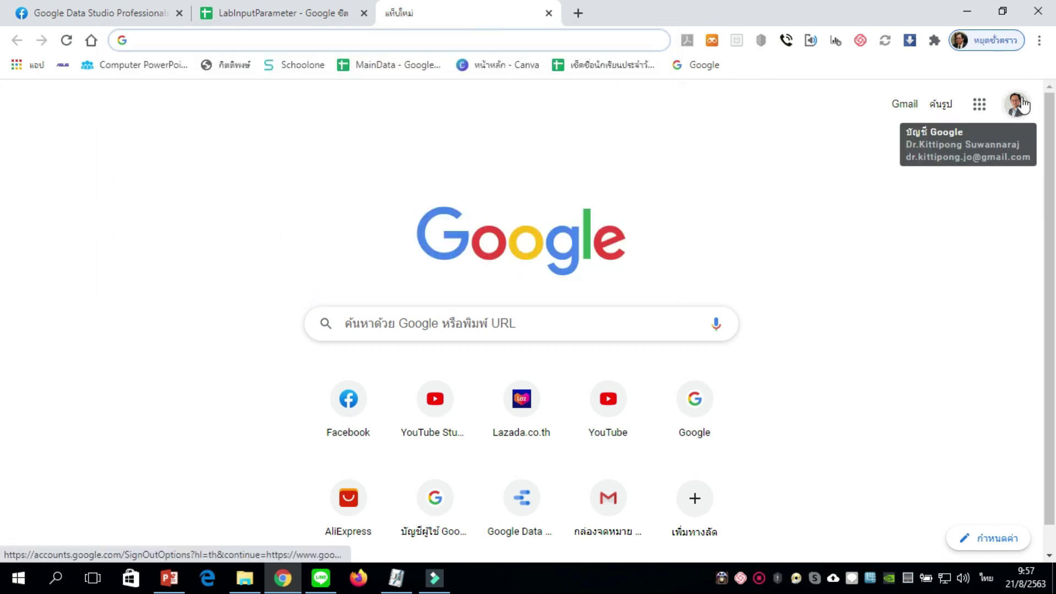
type("ก")
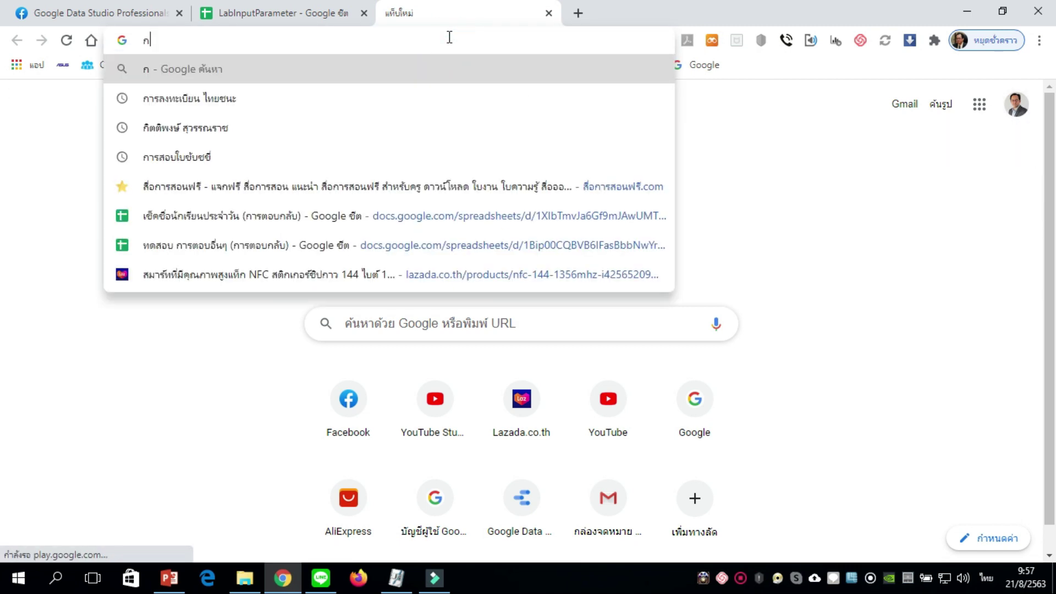
key("BackSpace")
key("grave")
type("data")
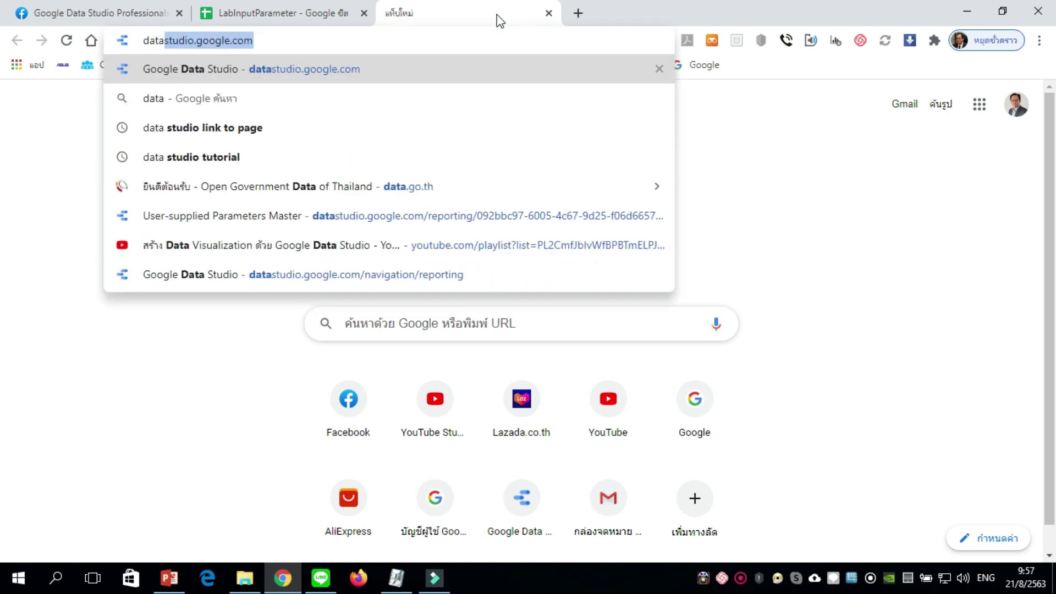
key("Return")
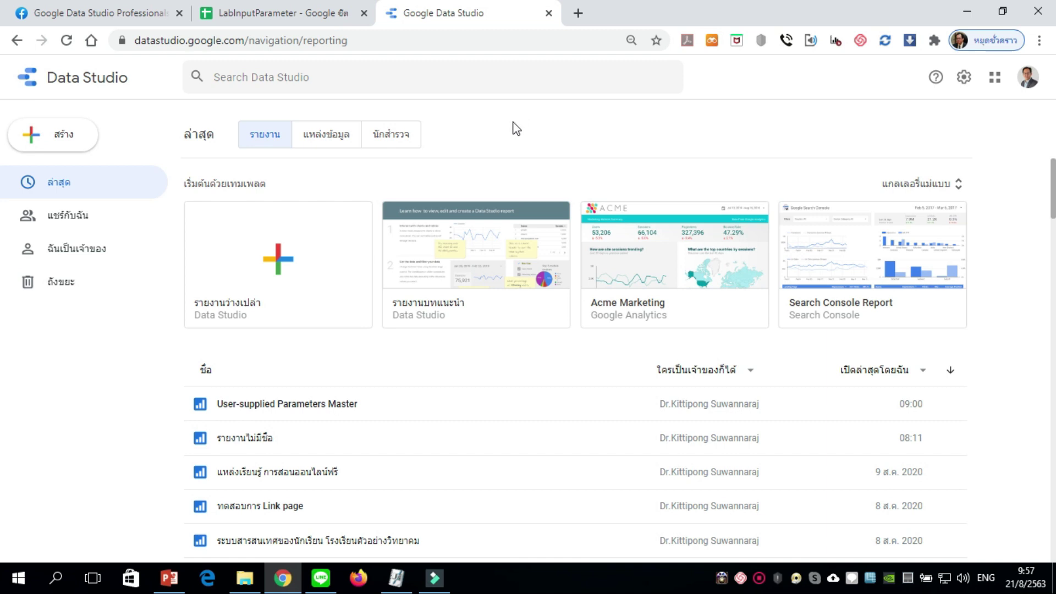
Step: Create a blank report and connect it to worksheet แผ่น1 of the LabInputParameter Google Sheets file
left_click(279, 273)
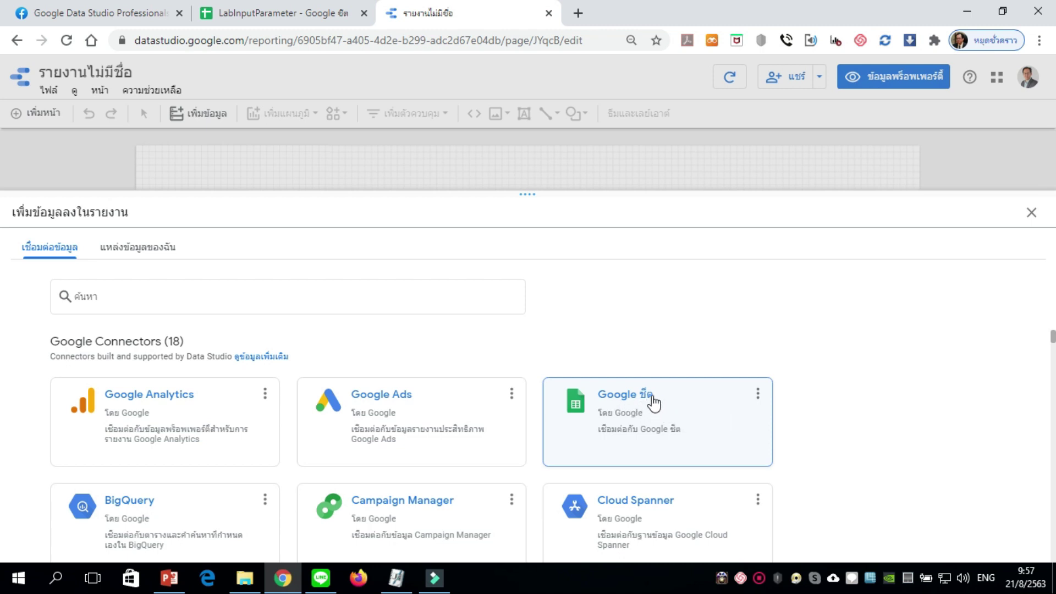
left_click(653, 402)
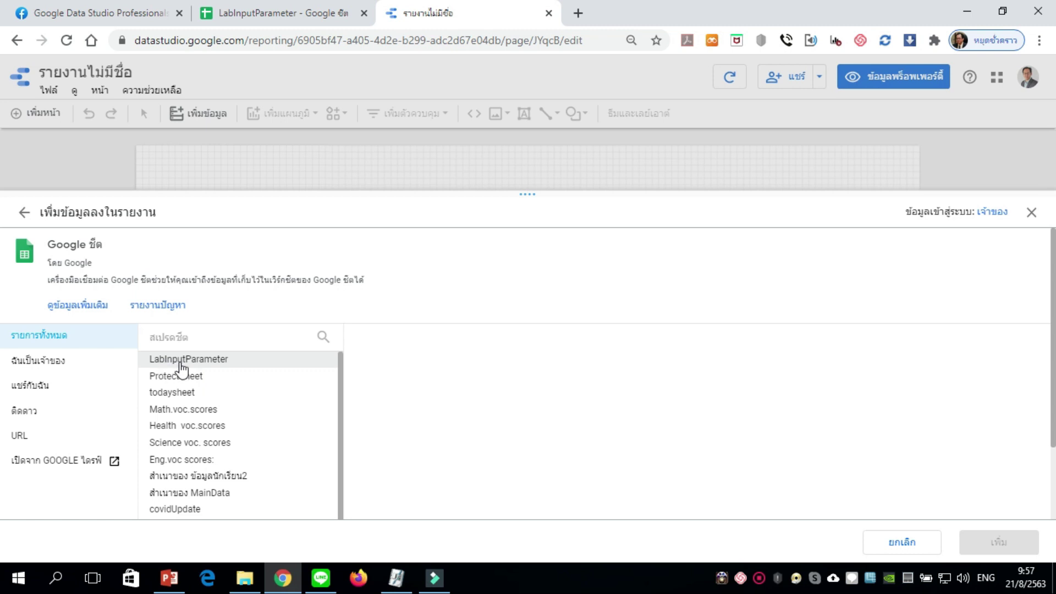
left_click(209, 362)
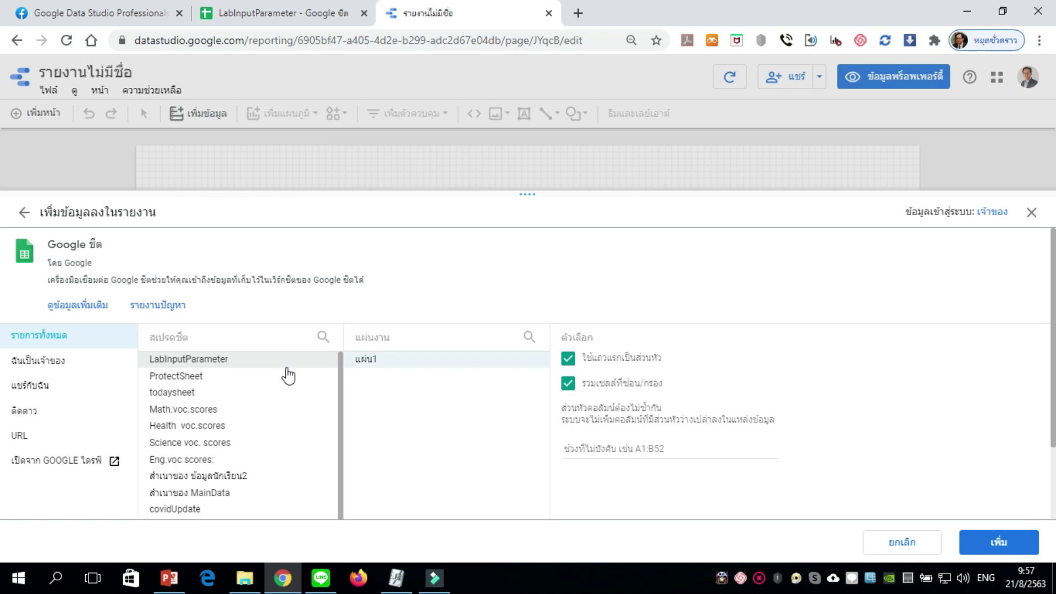
left_click(306, 14)
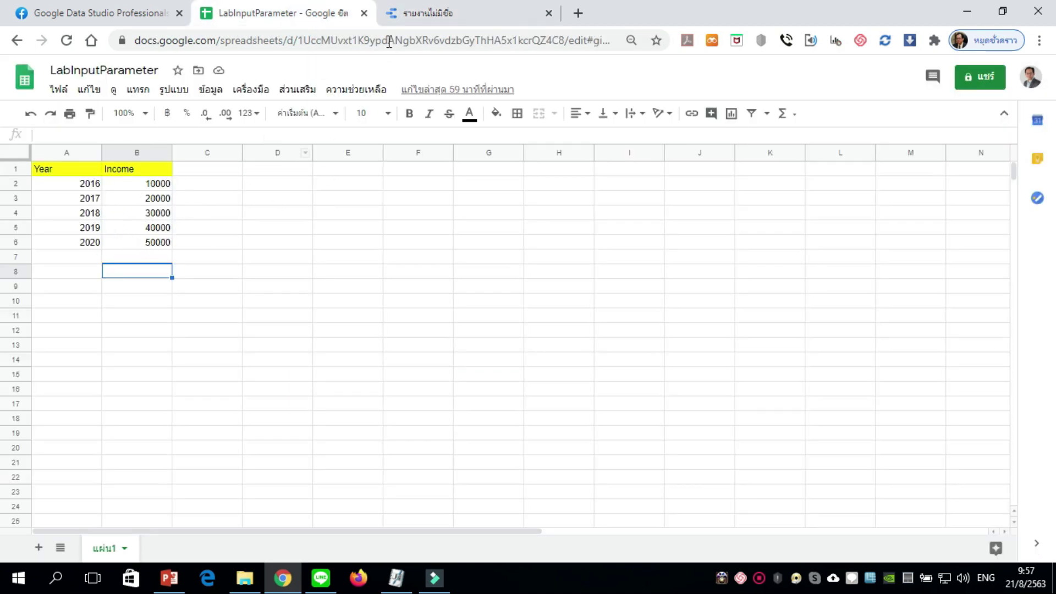
left_click(443, 15)
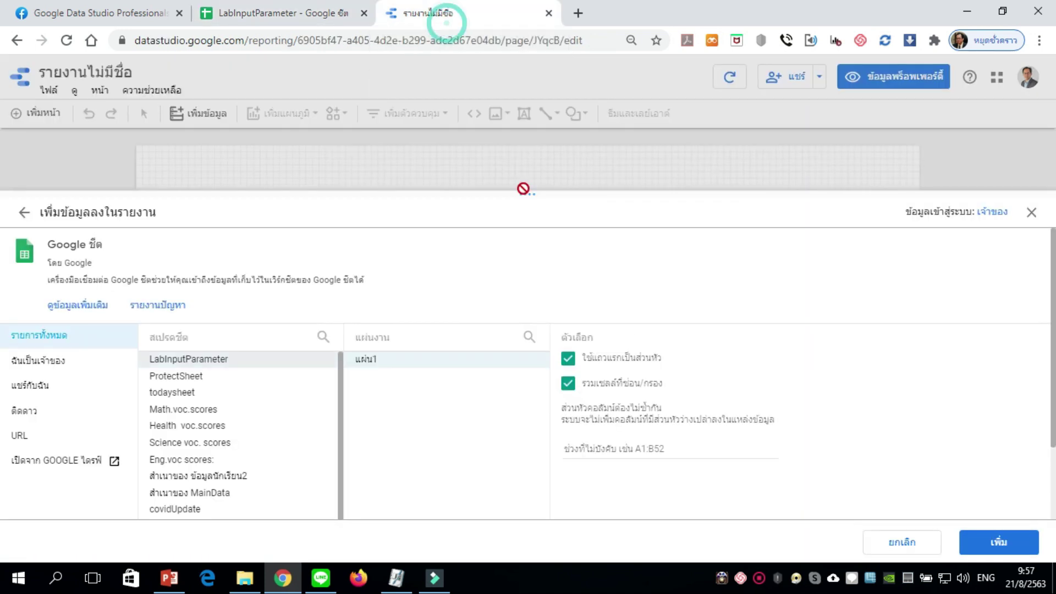
left_click(972, 544)
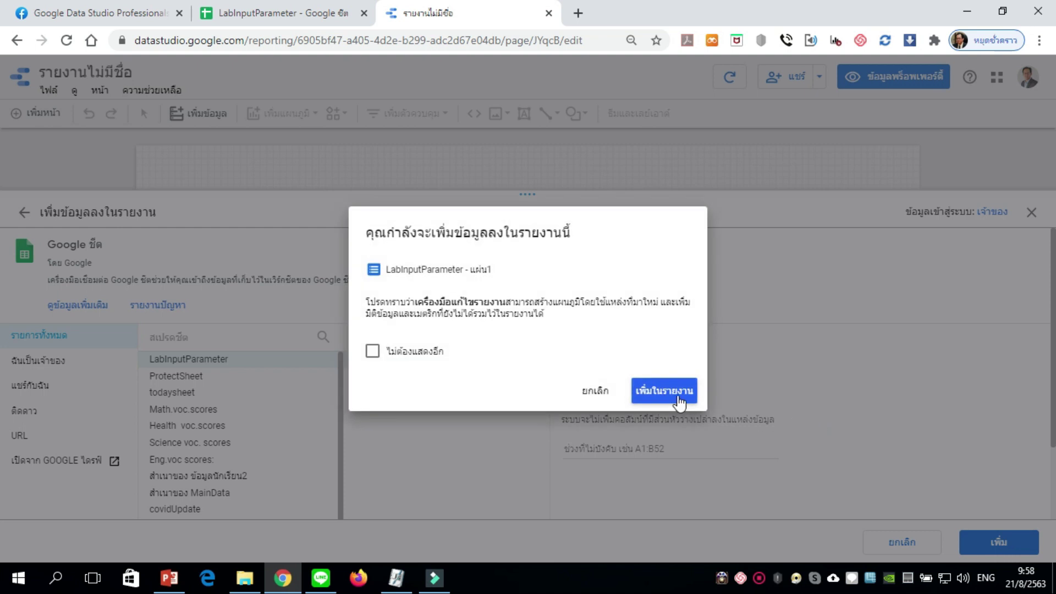
left_click(679, 403)
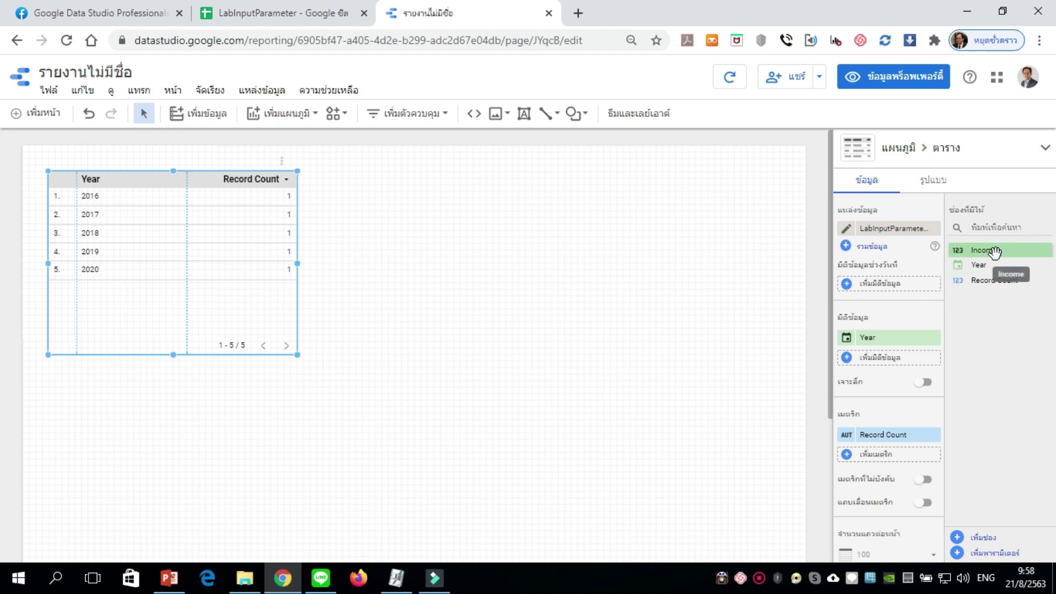
Step: Replace the table's Record Count metric with Income and shorten the table to fit its rows
left_click_drag(994, 251, 886, 468)
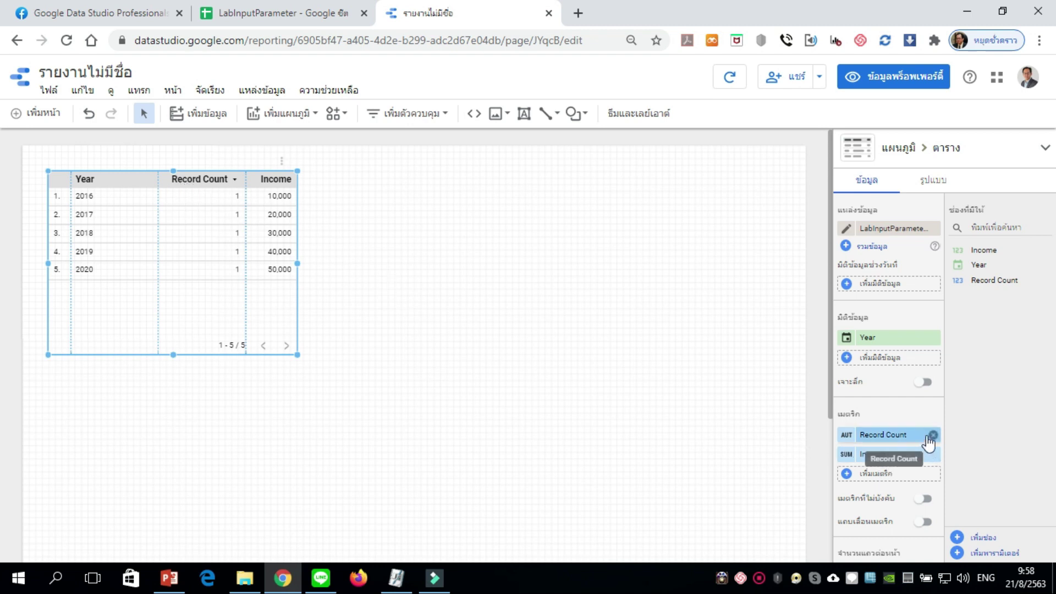
left_click(933, 435)
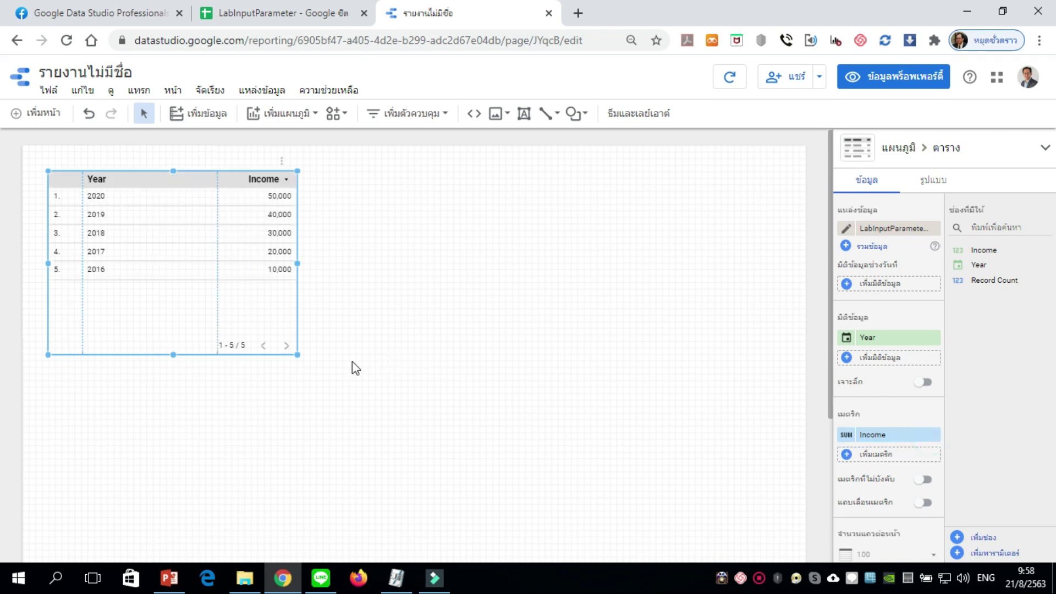
left_click_drag(173, 354, 177, 295)
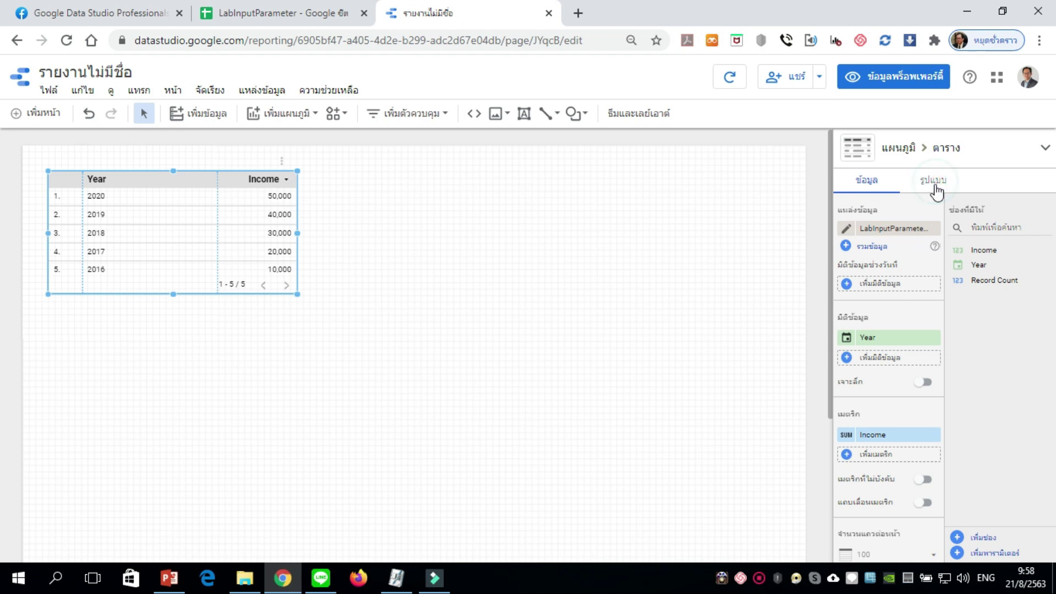
Step: Color the table's odd rows light yellow in its style settings
left_click(937, 187)
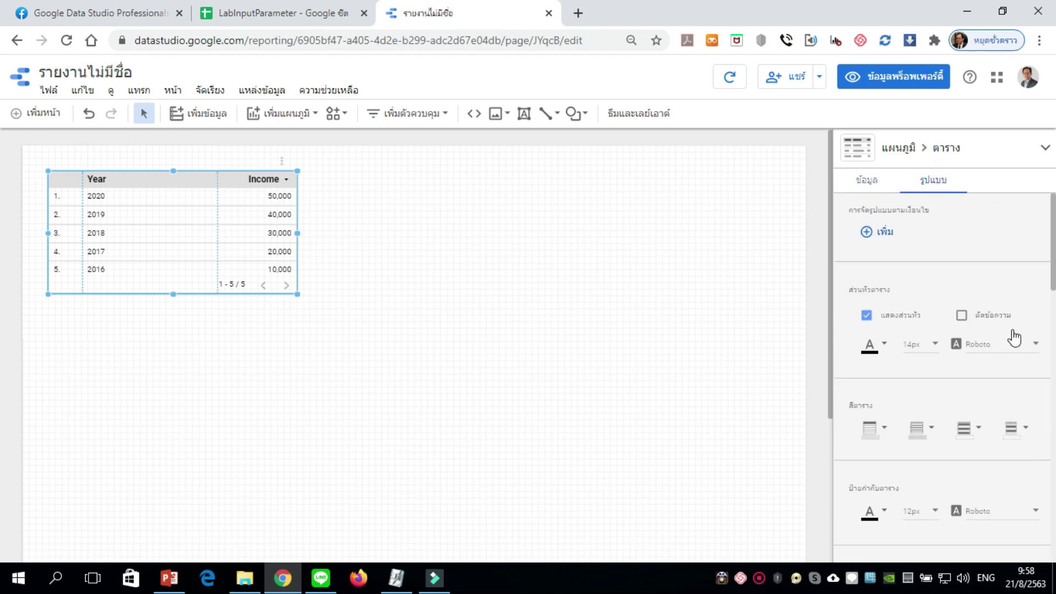
left_click(973, 432)
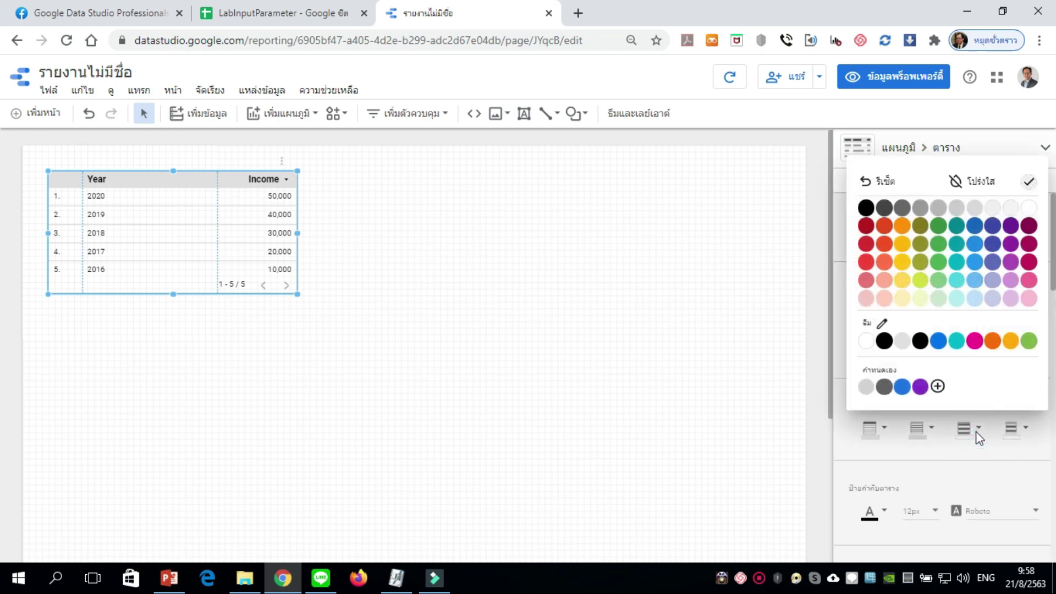
left_click(901, 280)
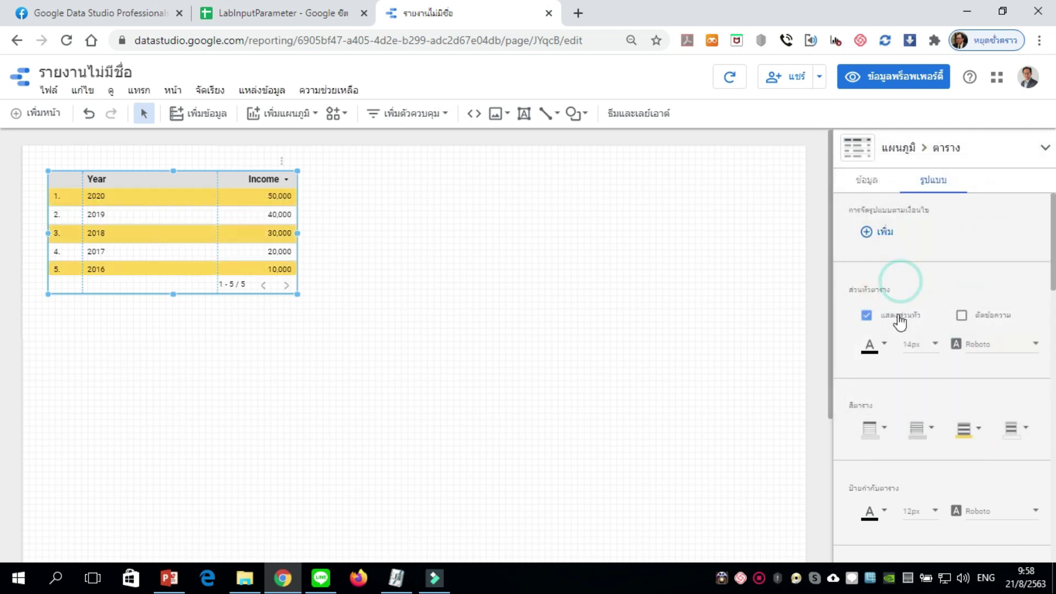
left_click(514, 314)
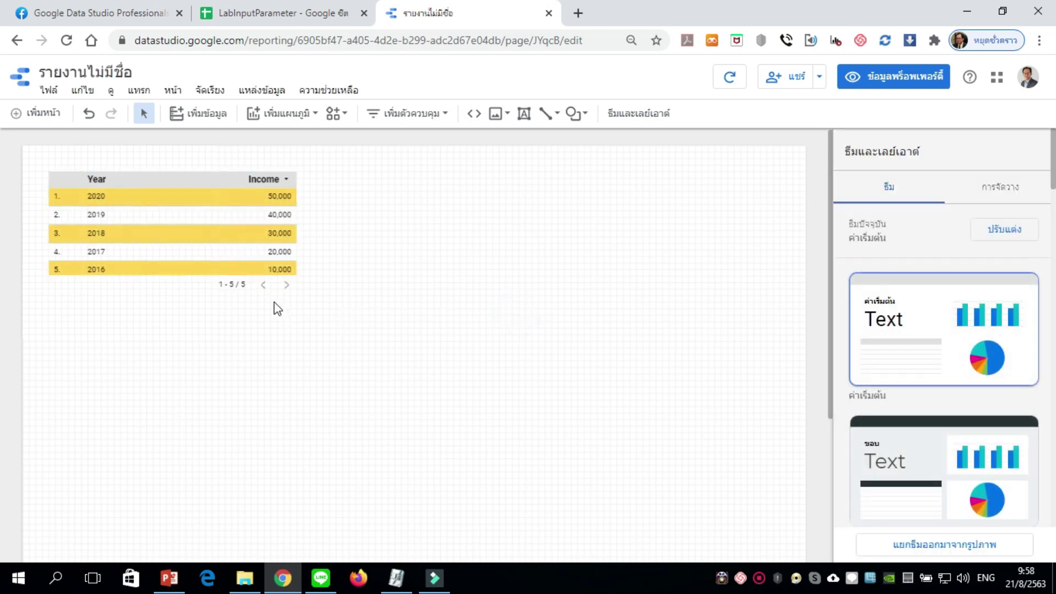
left_click(373, 285)
Step: Add an Income scorecard beside the table and align it with the table's upper edge
left_click(311, 121)
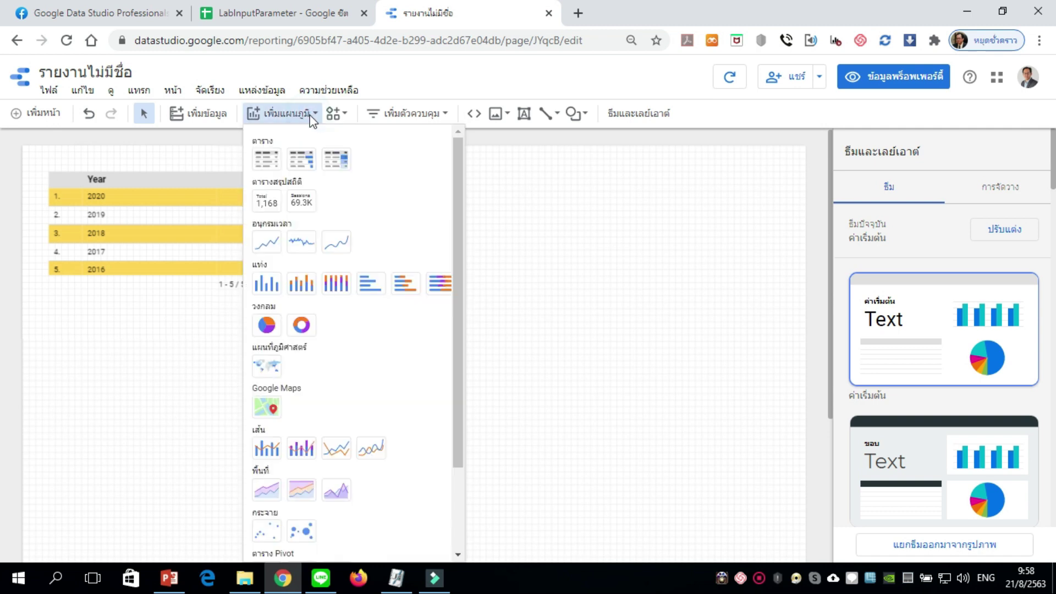
left_click(268, 203)
left_click(335, 174)
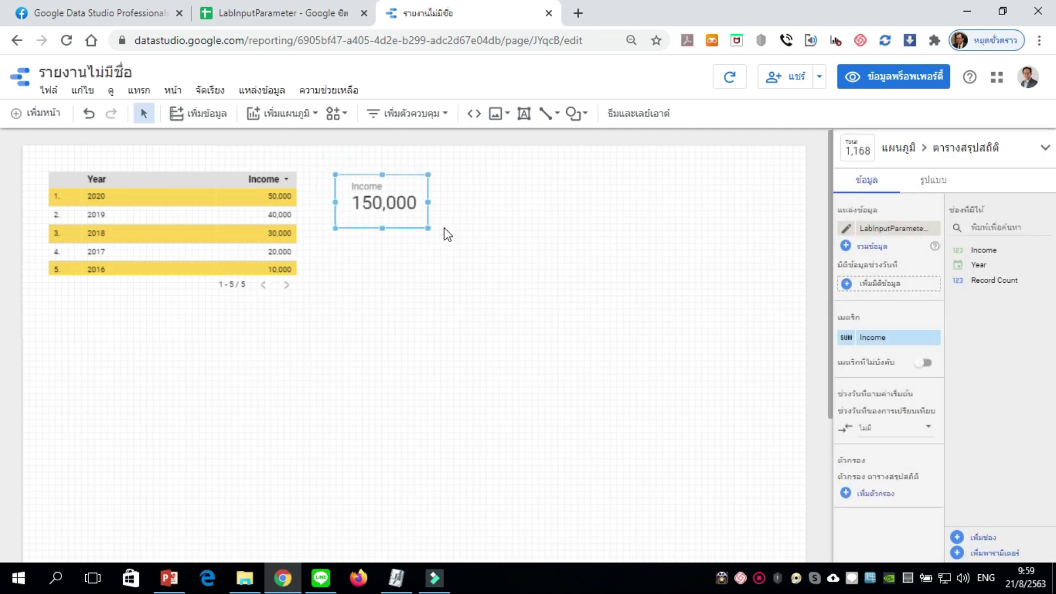
left_click_drag(415, 215, 377, 205)
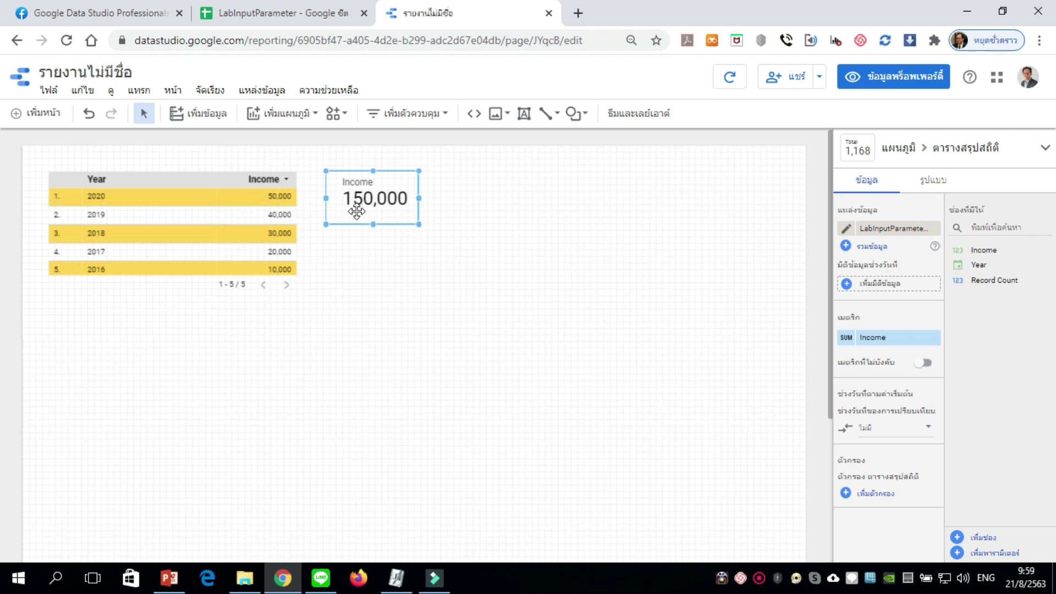
left_click(430, 215)
Step: Fill the Income scorecard's background with the teal theme color
left_click(401, 196)
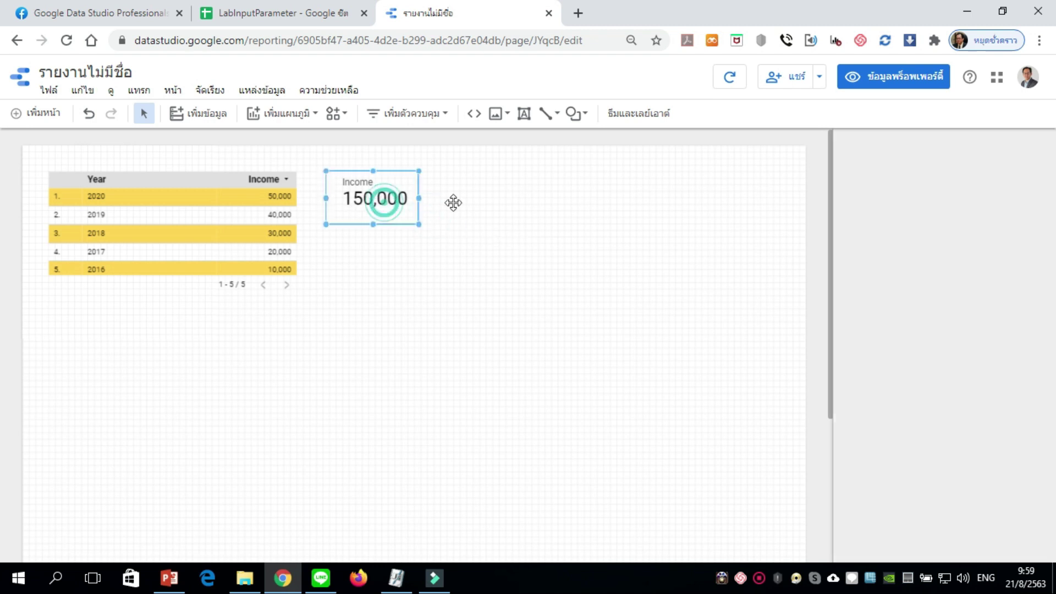
left_click(938, 181)
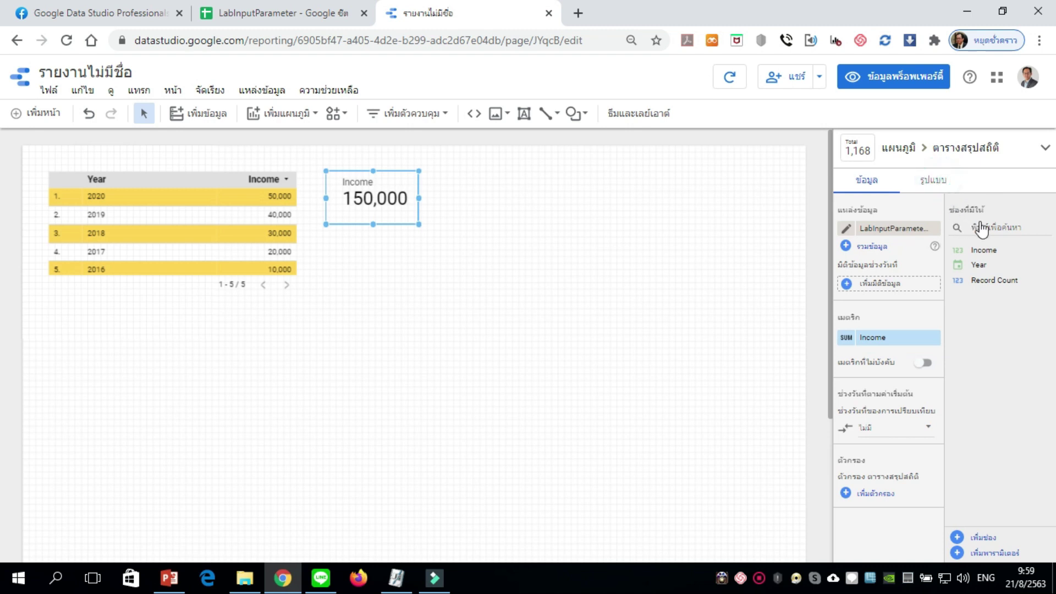
scroll(994, 296, "down", 10)
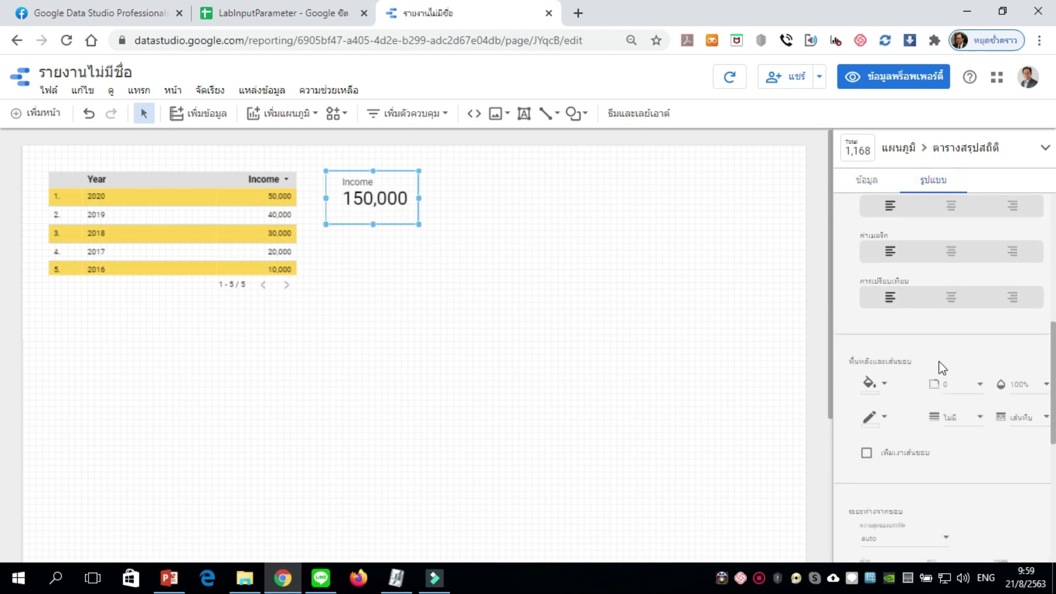
left_click(873, 383)
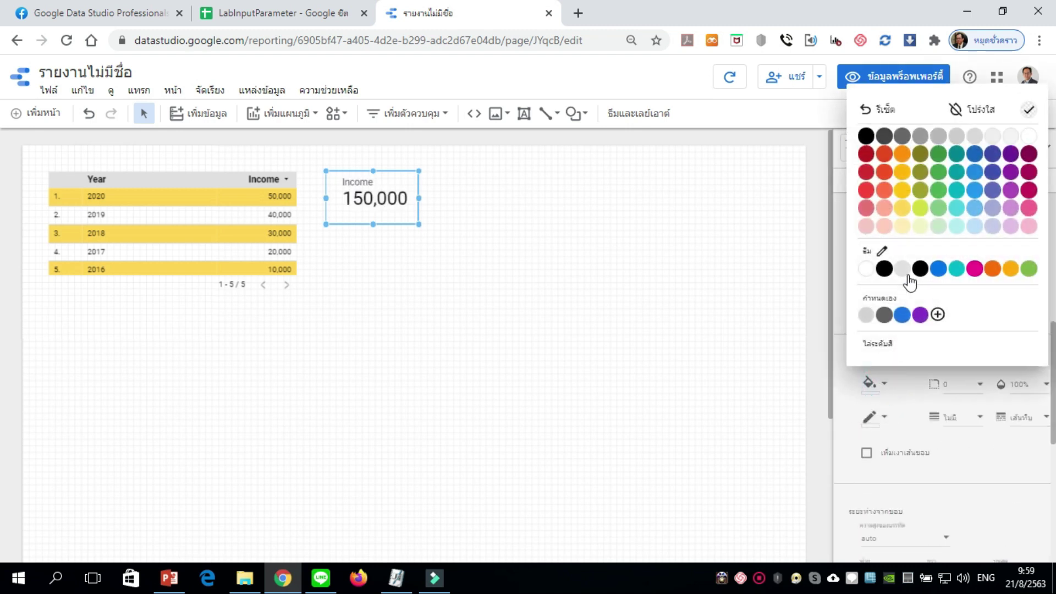
left_click(960, 269)
left_click(600, 286)
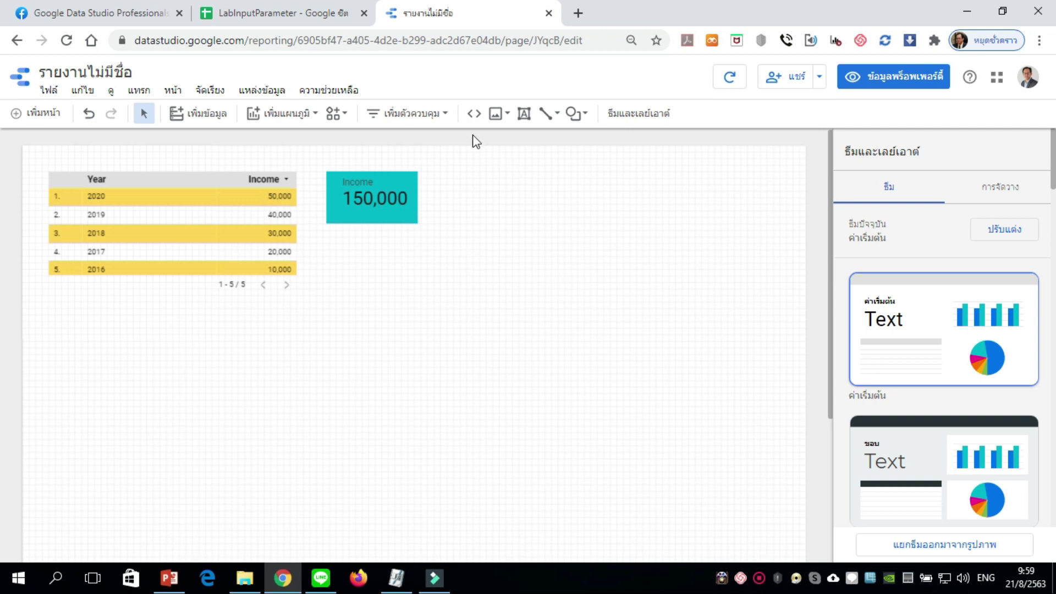
left_click(444, 115)
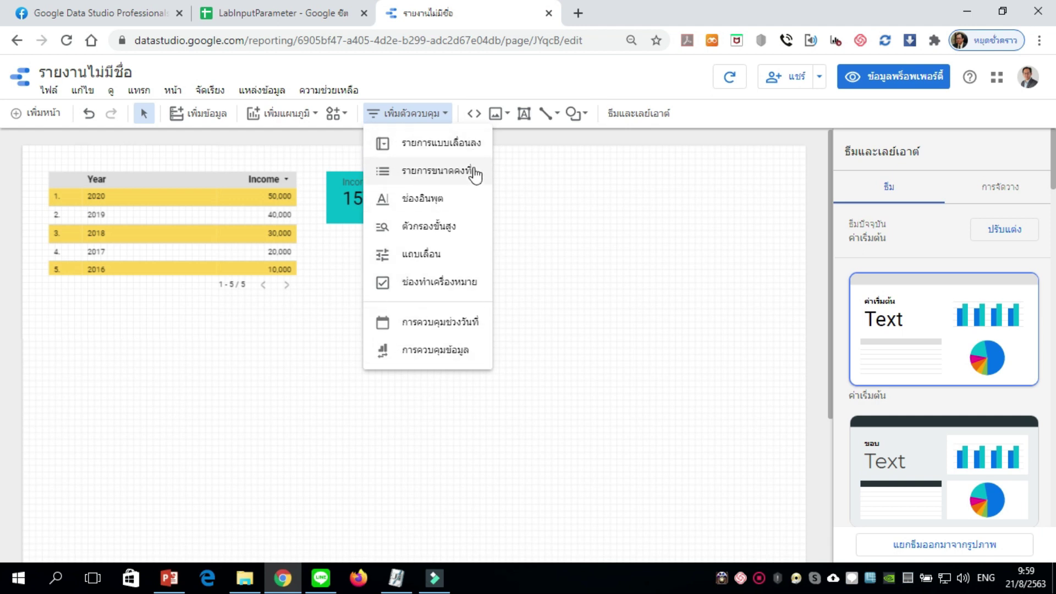
left_click(537, 173)
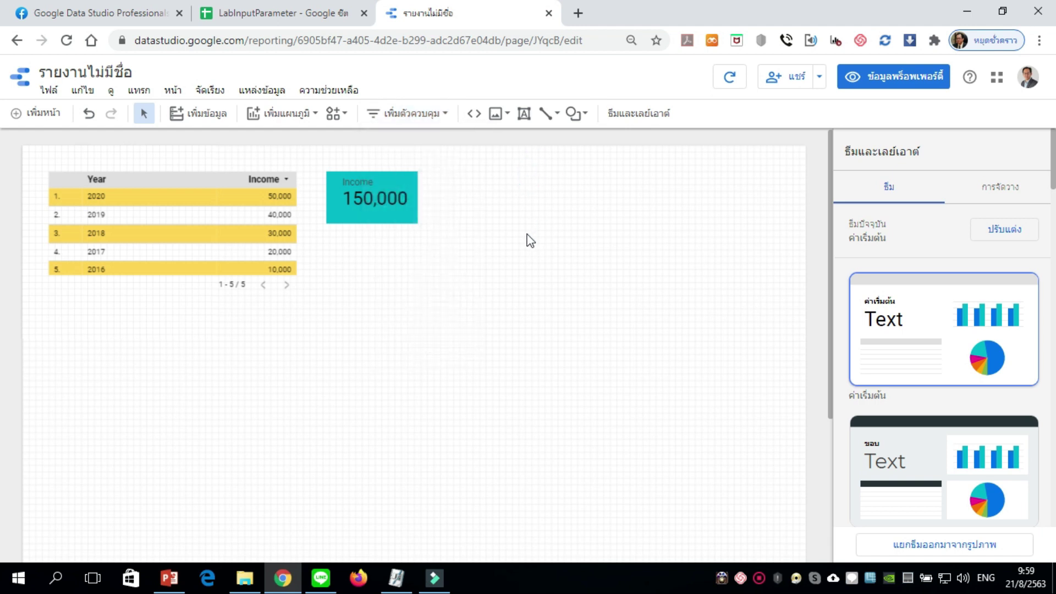
Step: Create a new parameter on the scorecard's data source, name it inputForecast and set its data type to number
left_click(378, 204)
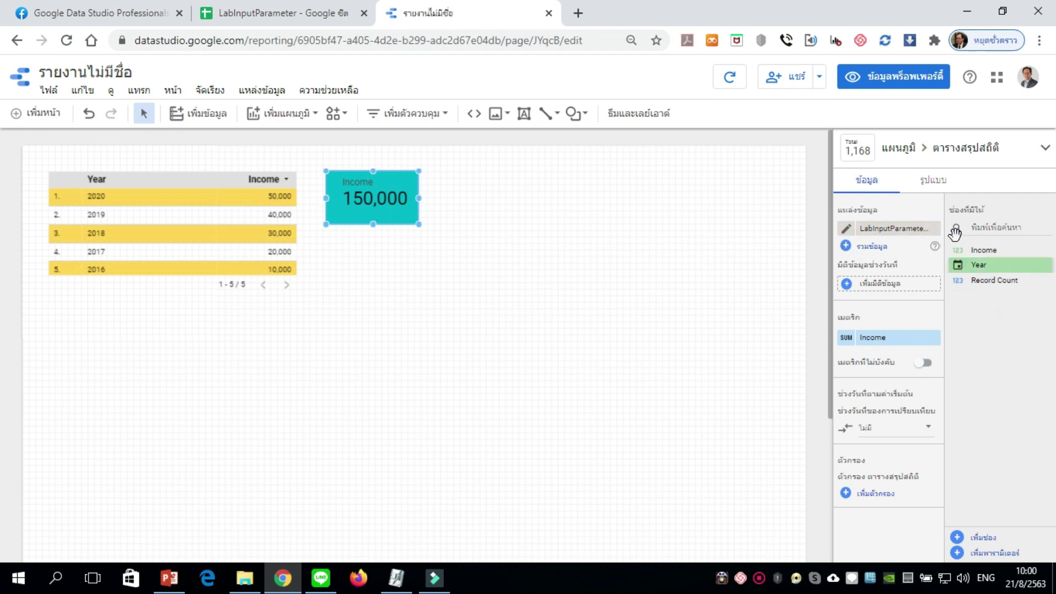
left_click(996, 553)
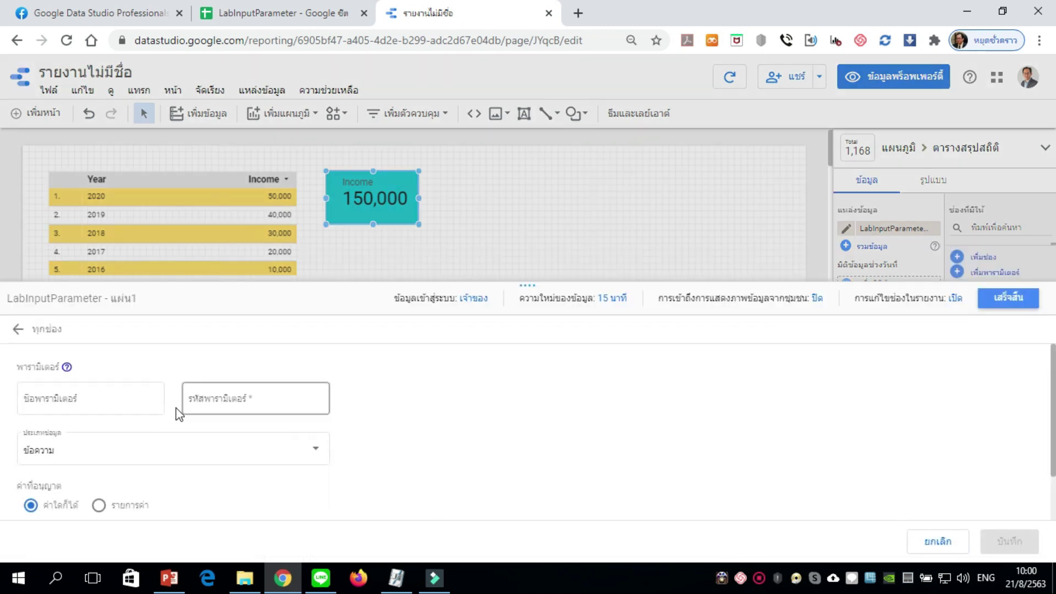
left_click(65, 391)
left_click(52, 400)
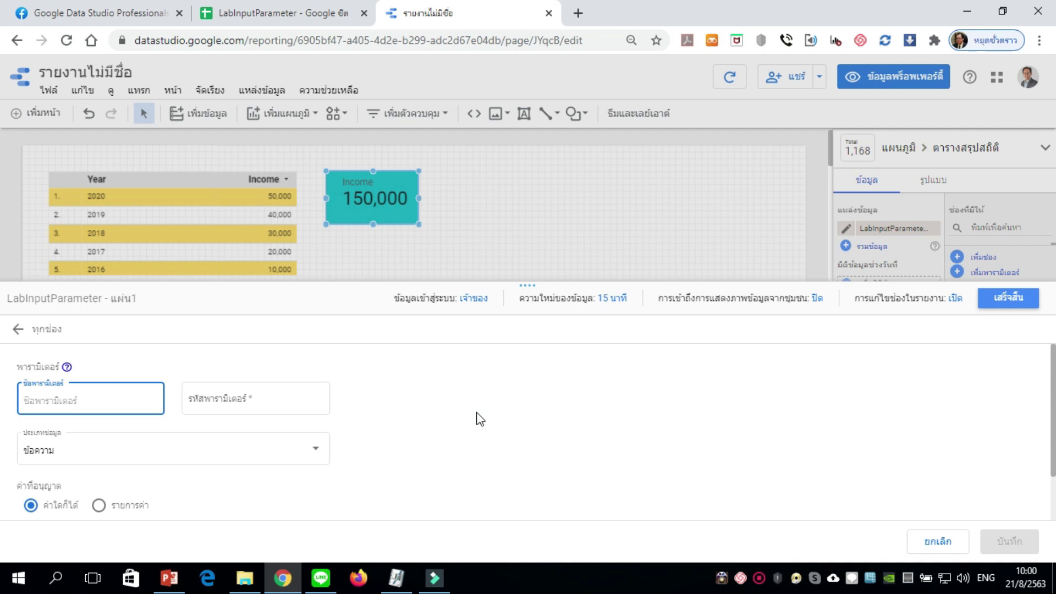
type("i")
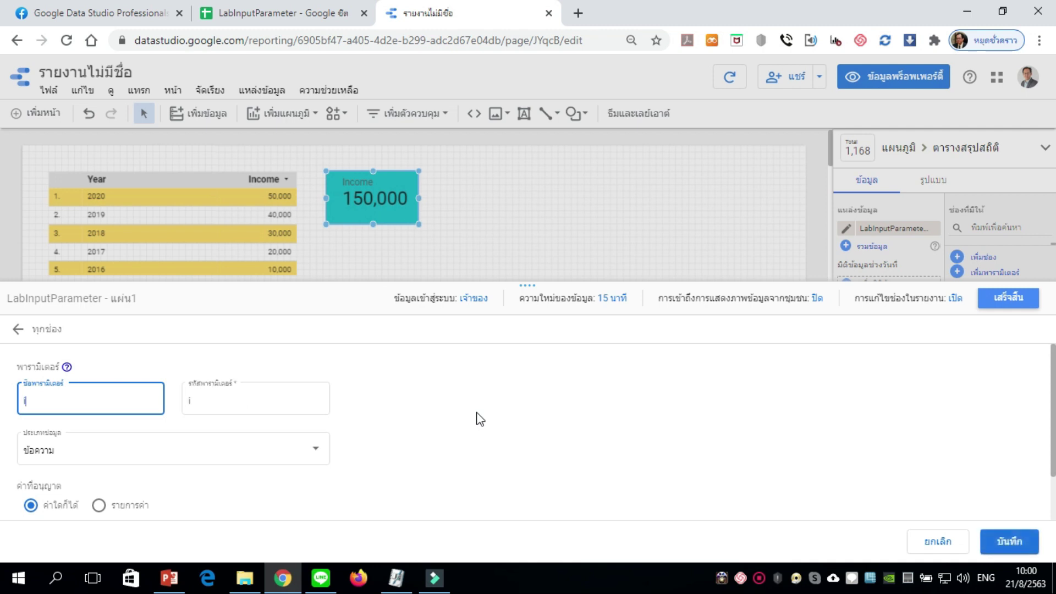
type("np")
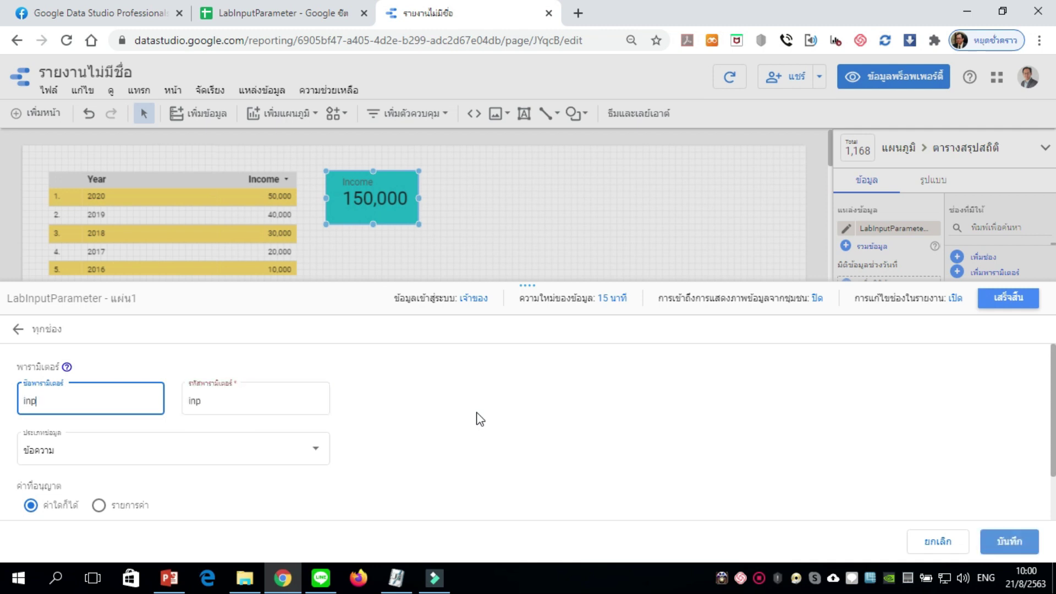
type("utForecast")
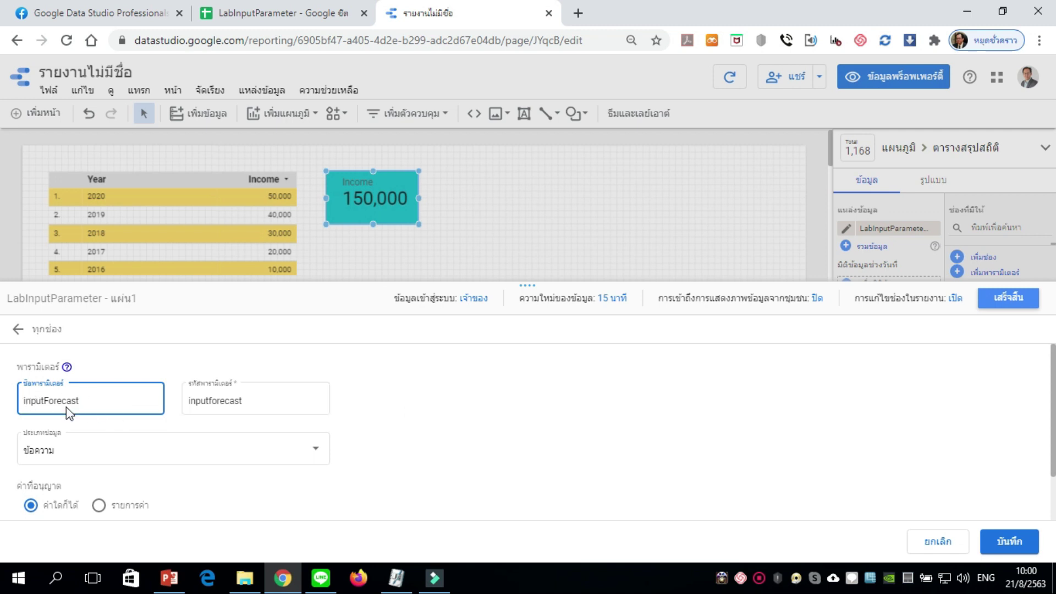
left_click(52, 457)
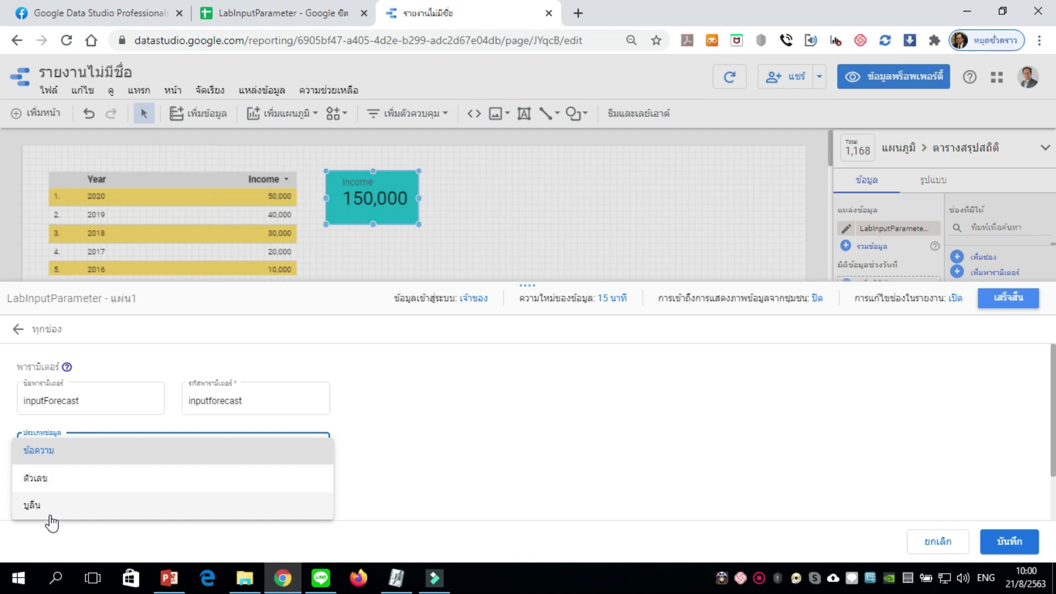
left_click(48, 488)
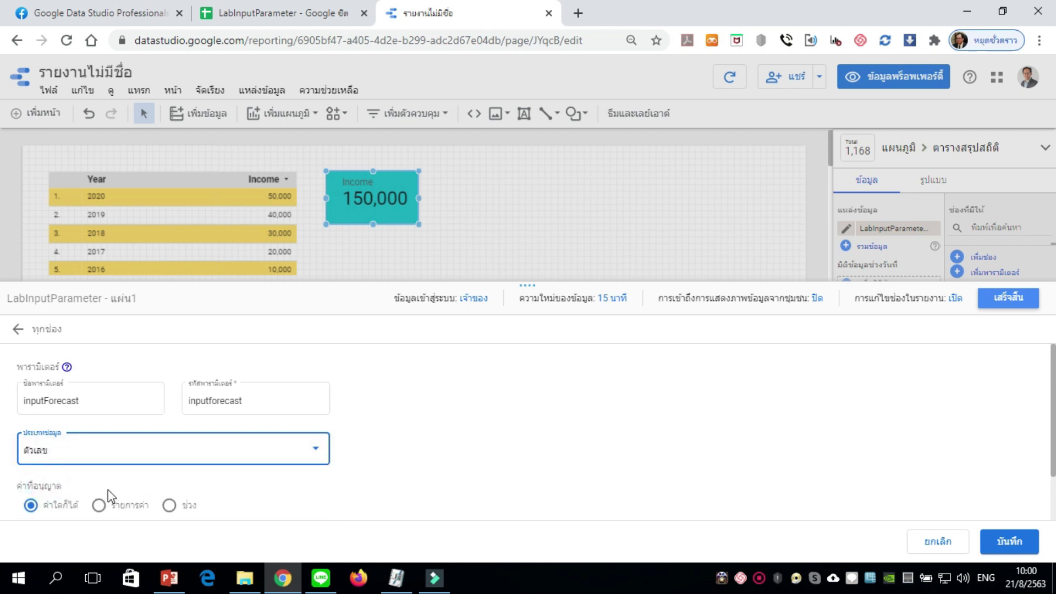
scroll(422, 411, "down", 1)
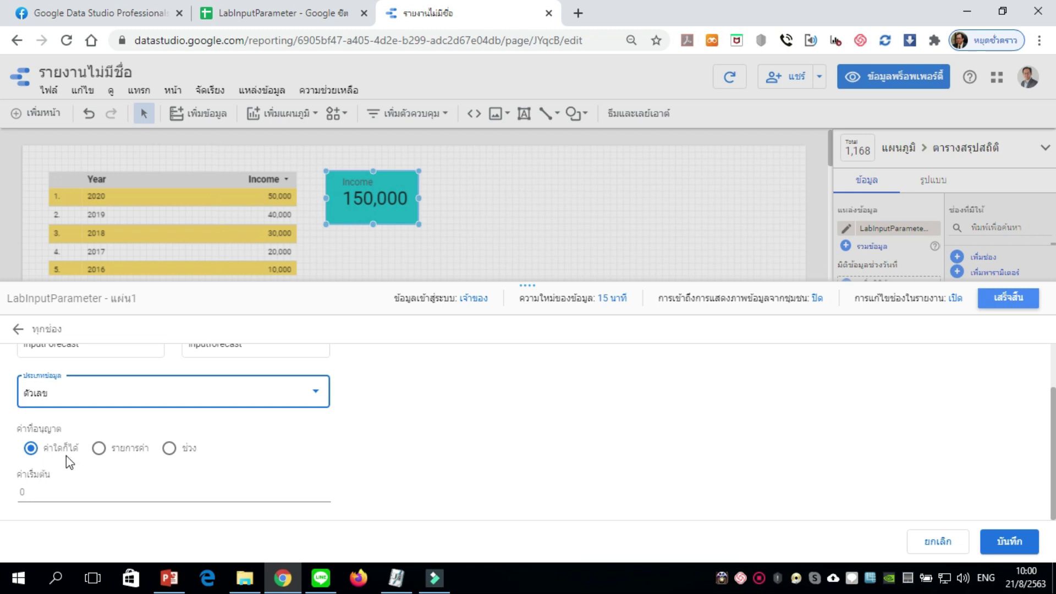
left_click(99, 449)
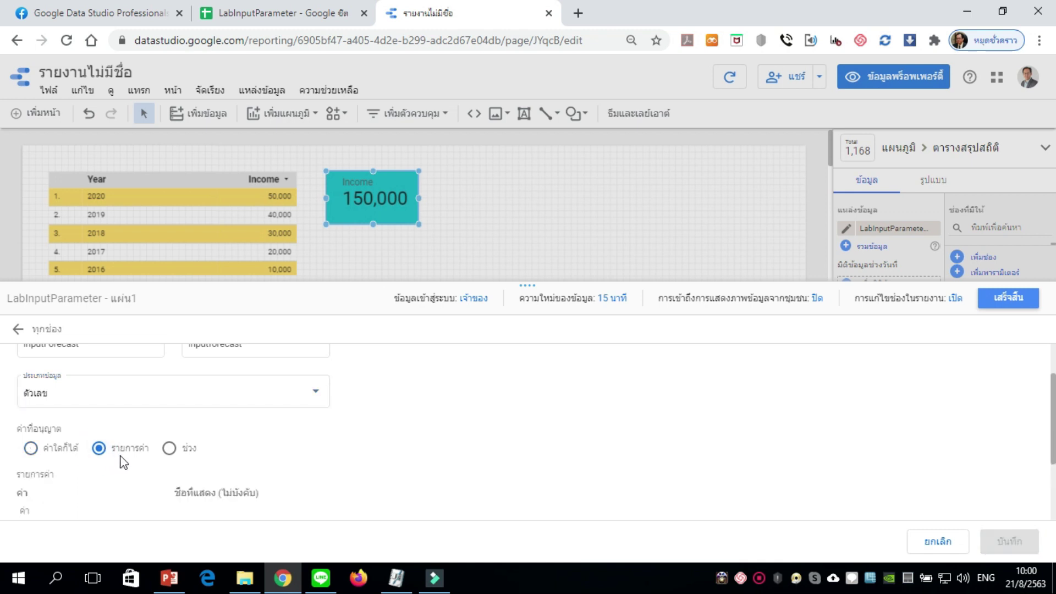
scroll(121, 496, "down", 3)
scroll(117, 494, "up", 2)
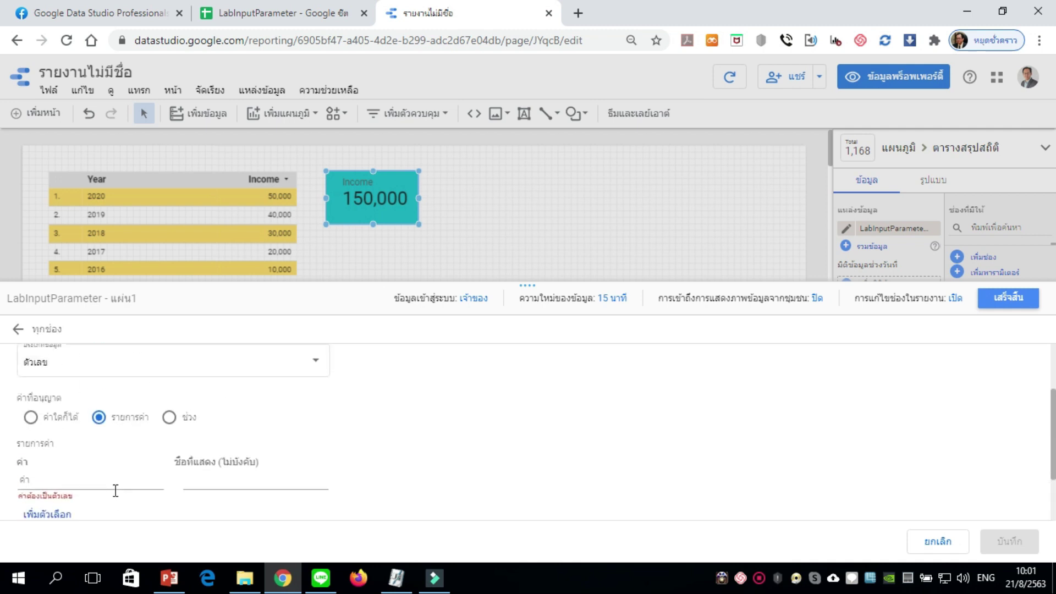
left_click(169, 418)
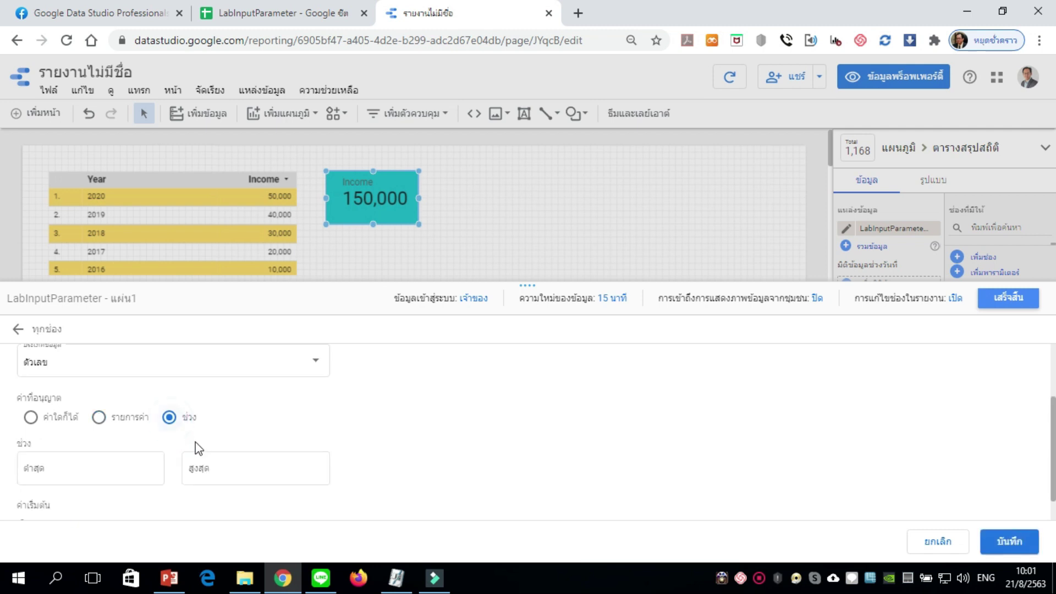
left_click(117, 471)
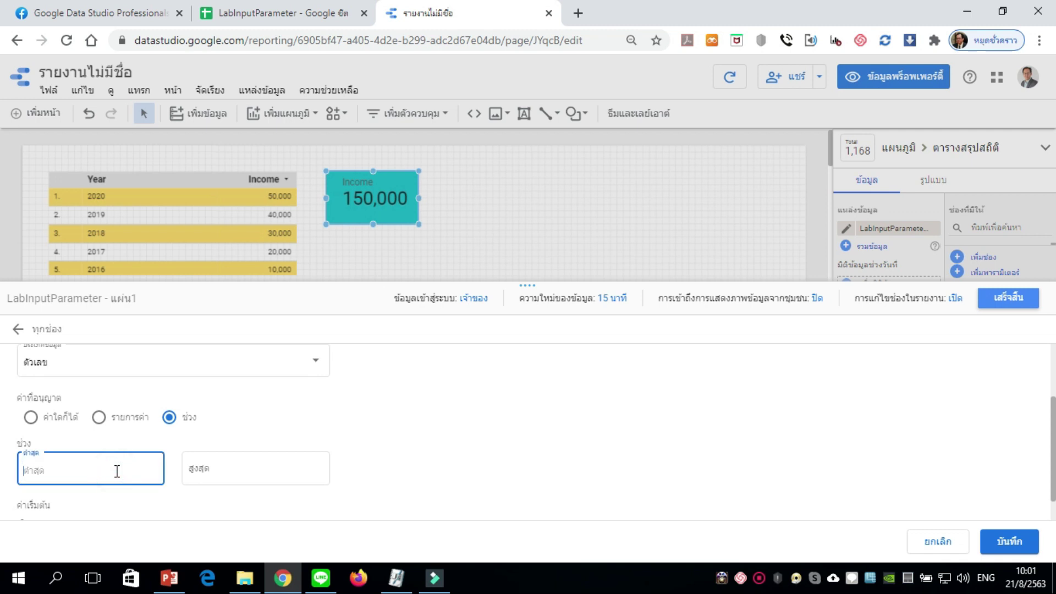
left_click(212, 467)
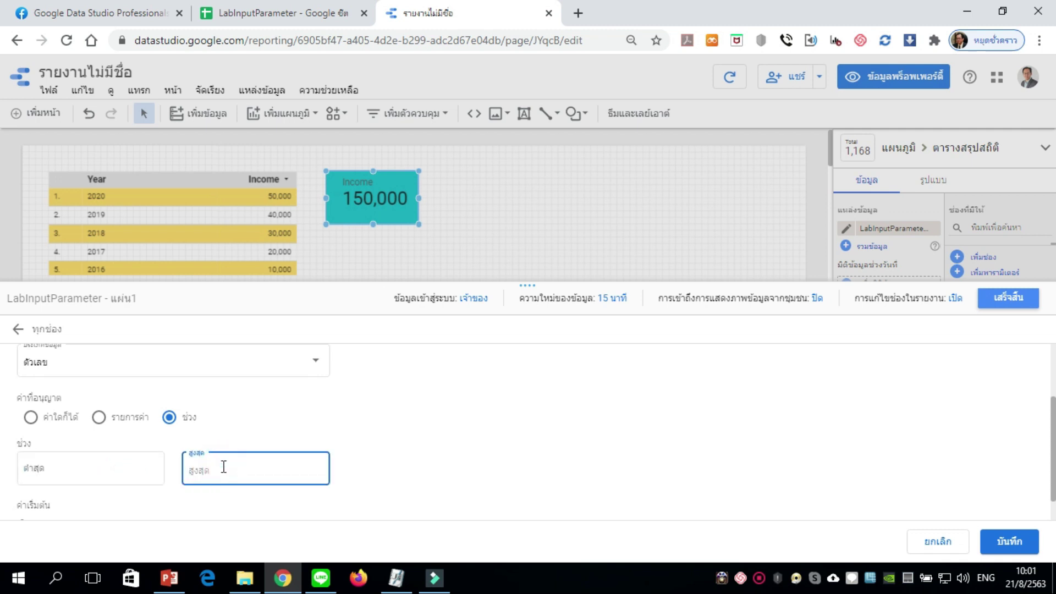
left_click(91, 514)
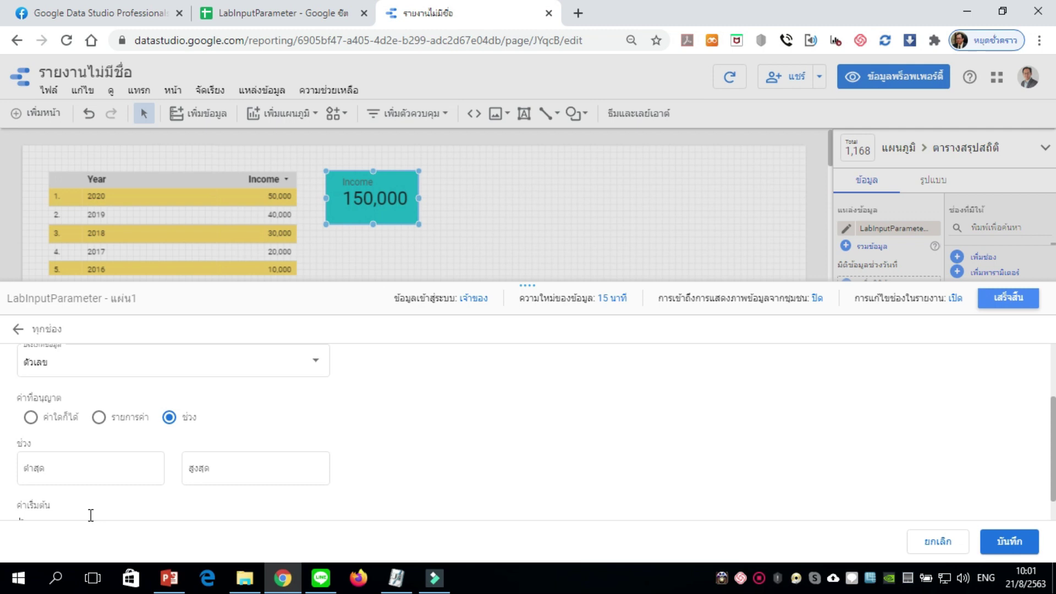
Step: Limit the parameter's permitted values to a list of values and enter 1 as the first value
left_click(100, 418)
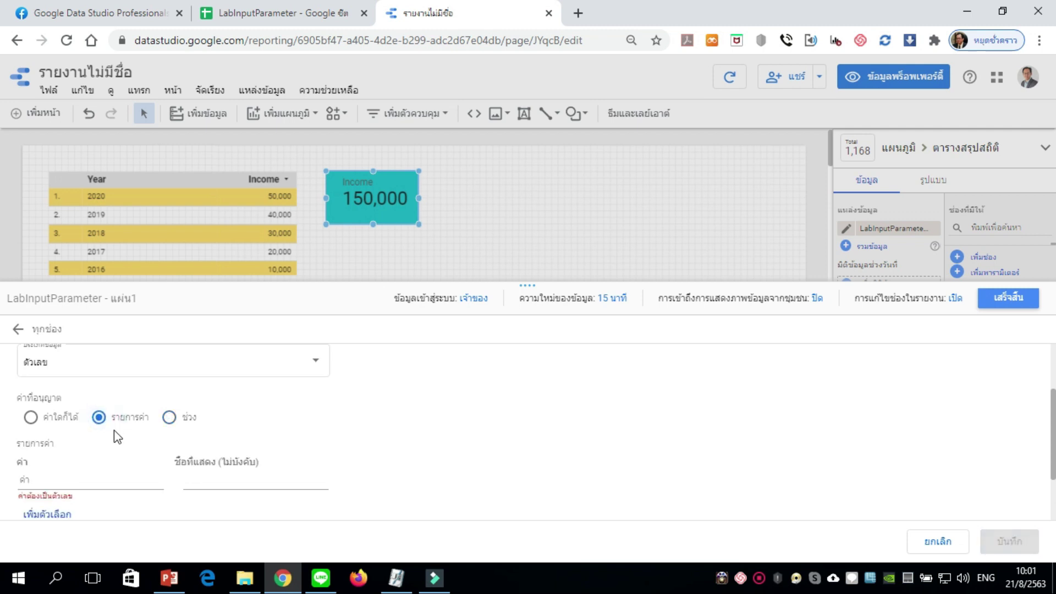
scroll(136, 456, "down", 2)
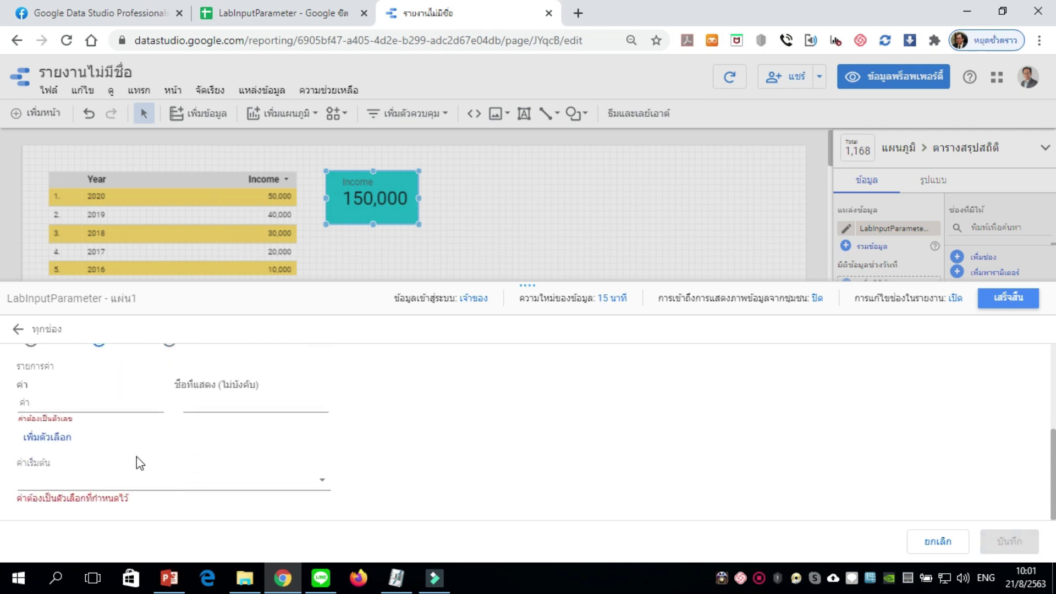
scroll(136, 457, "up", 2)
left_click(93, 477)
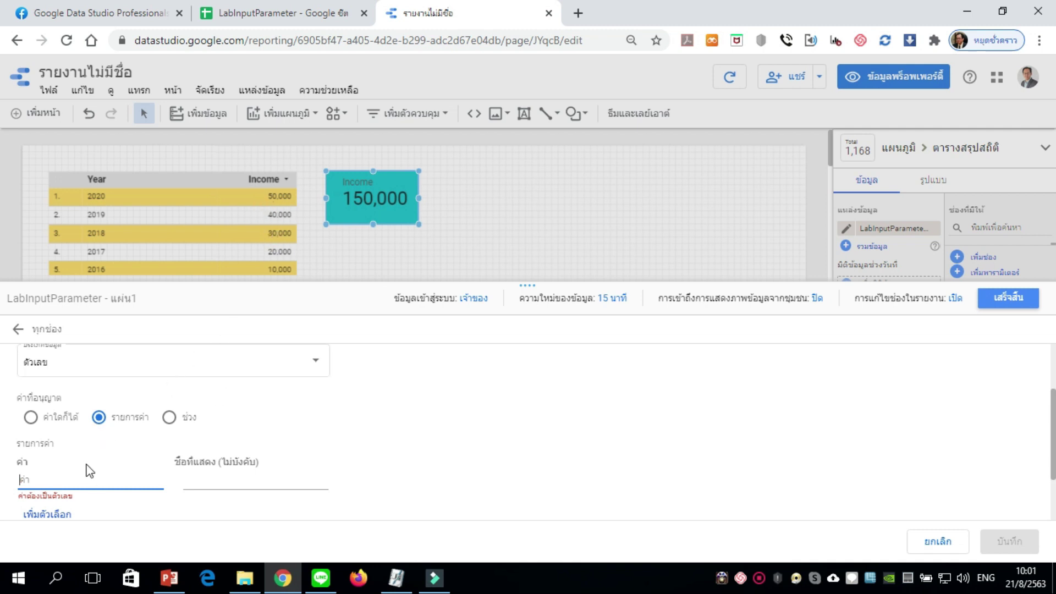
left_click(82, 479)
type("1")
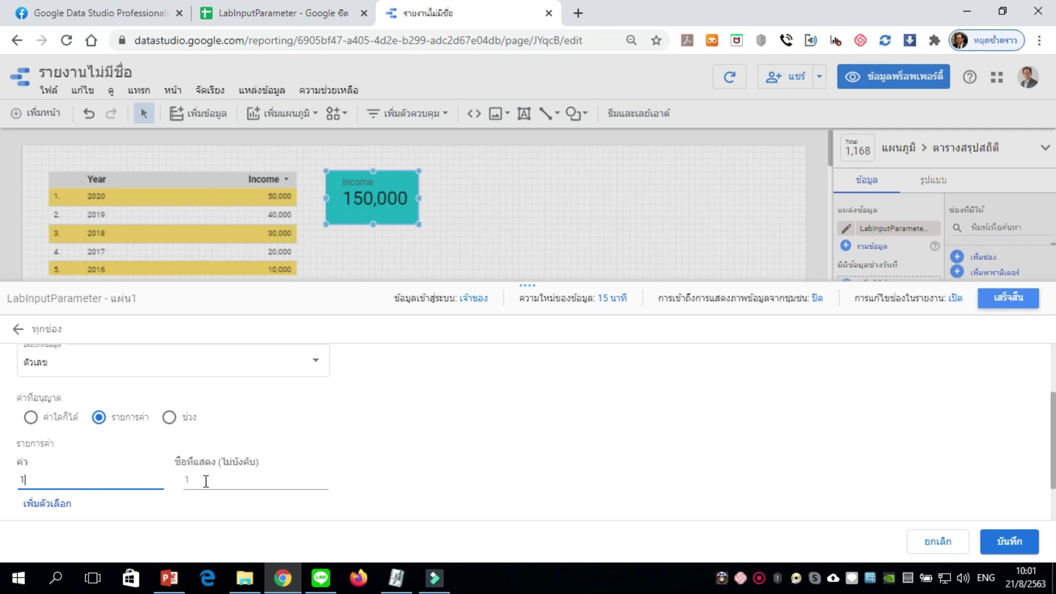
Step: Add 2, 3 and 4 as further options in the parameter's list of values
scroll(129, 496, "down", 1)
left_click(64, 453)
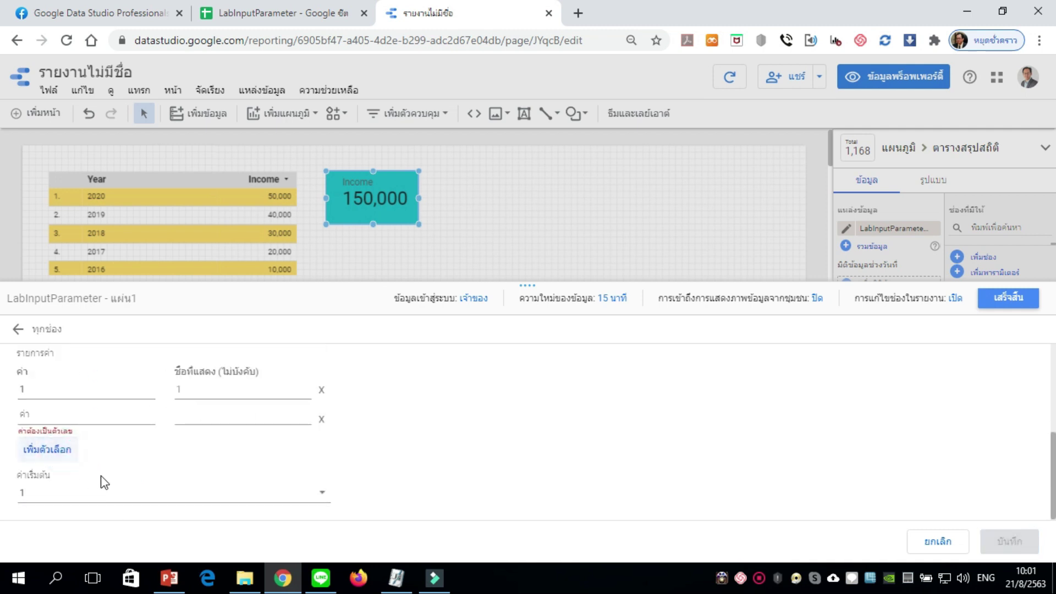
left_click(73, 414)
type("2")
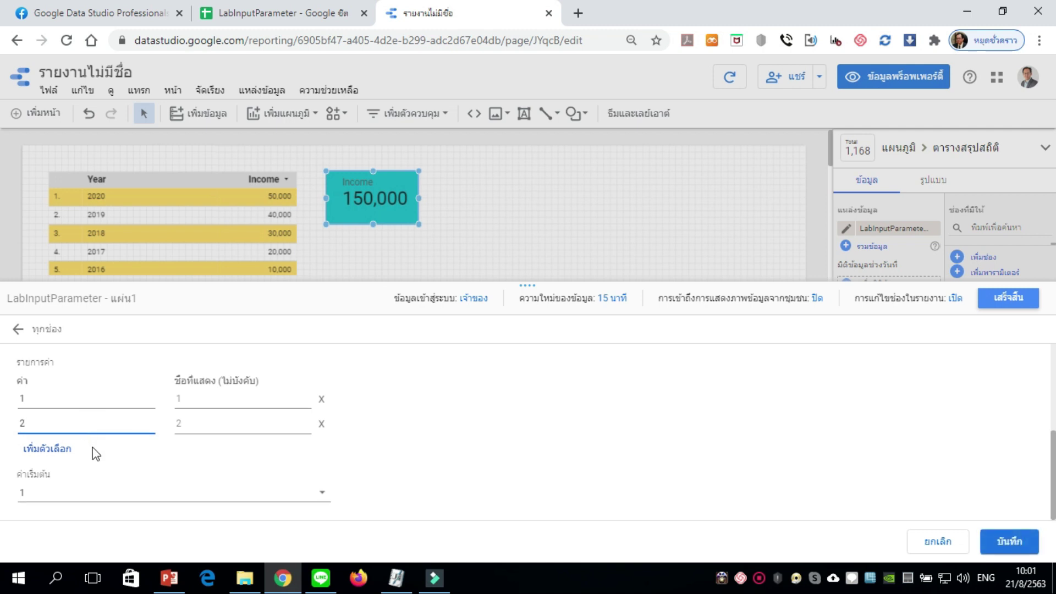
key("alt")
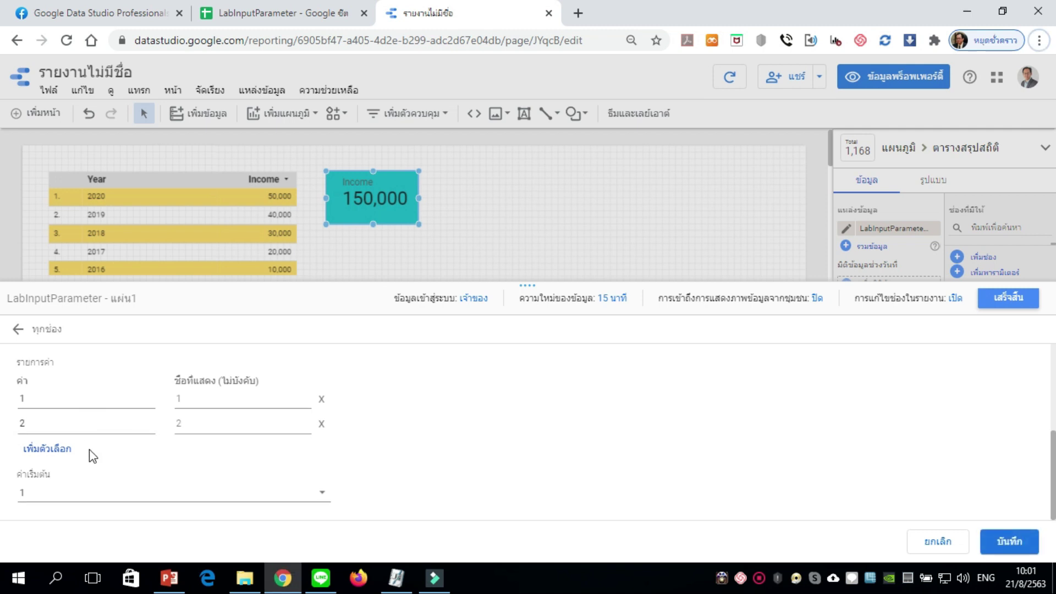
left_click(70, 449)
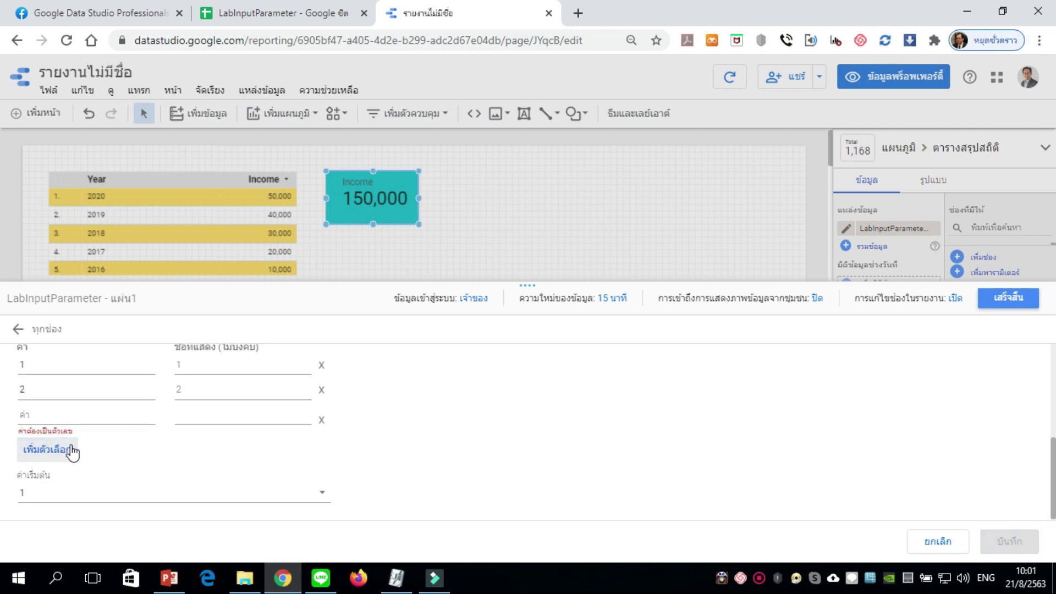
left_click(56, 416)
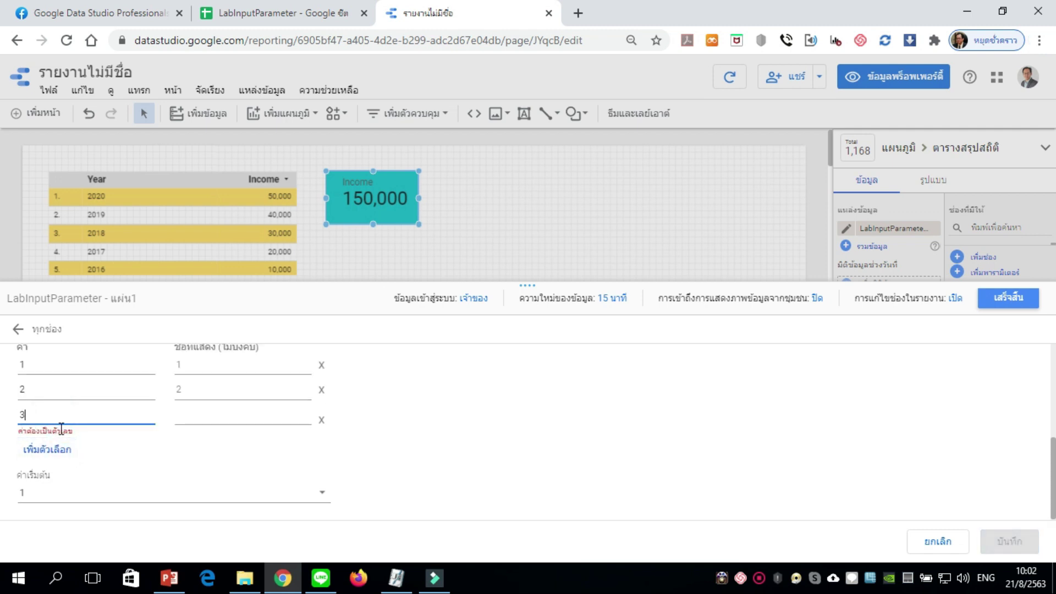
left_click(65, 448)
left_click(70, 420)
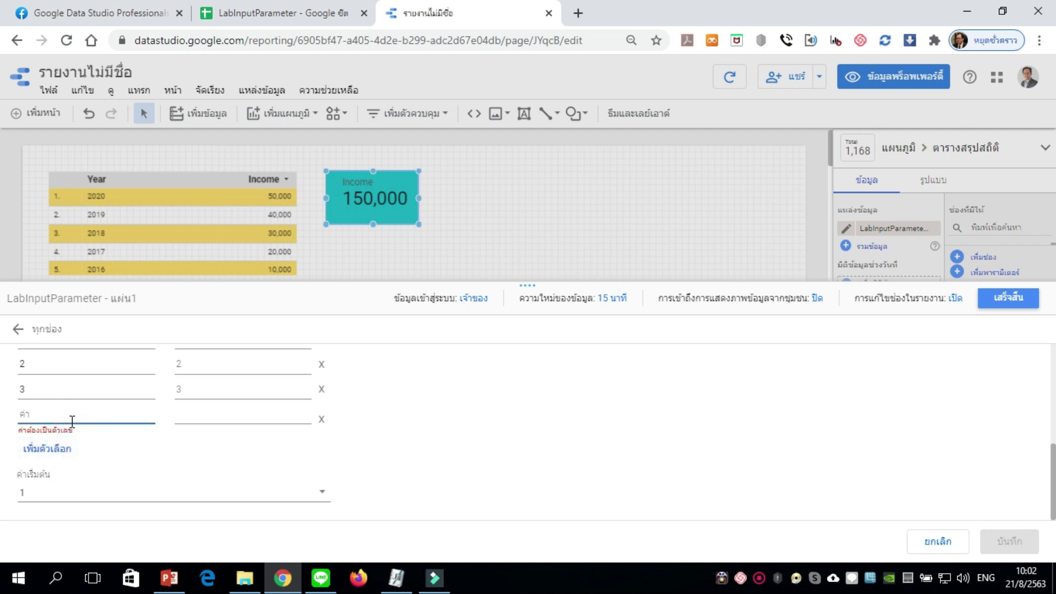
type("4")
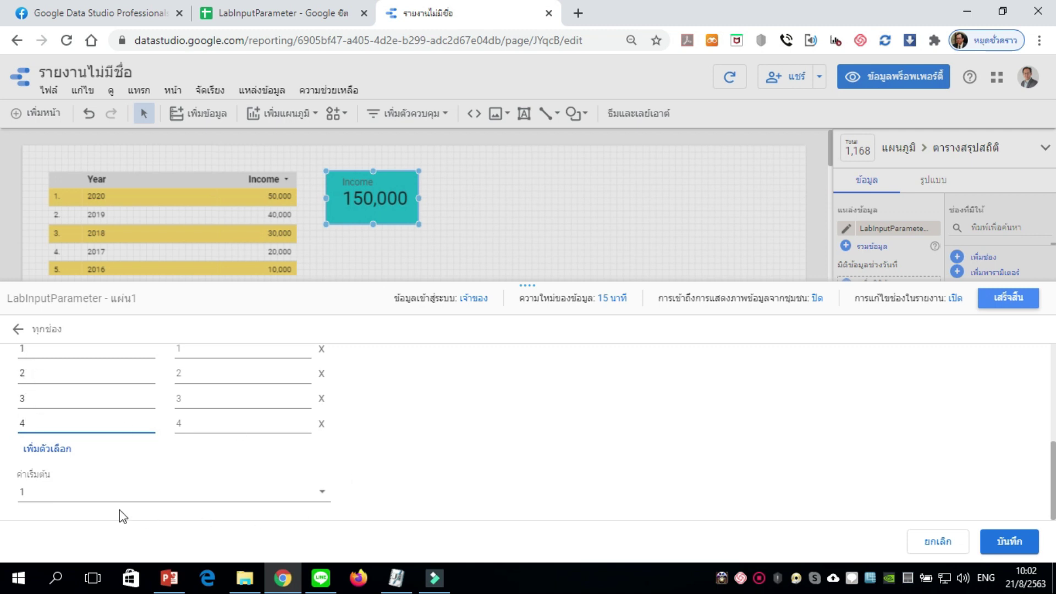
Step: Save the inputForecast parameter and finish editing the data source
scroll(531, 448, "up", 2)
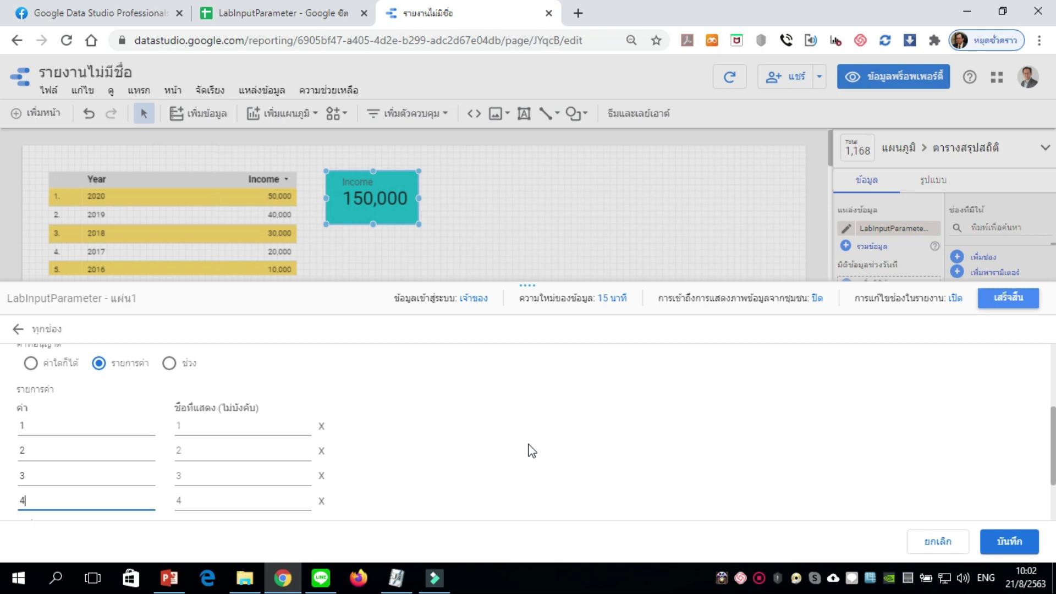
scroll(531, 449, "up", 2)
left_click(1008, 540)
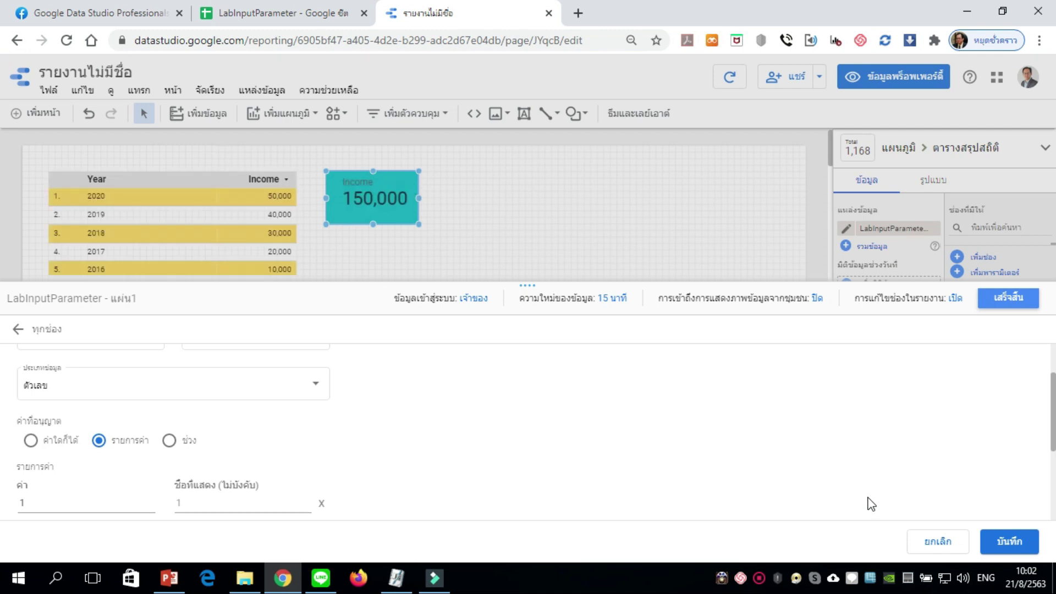
left_click(1013, 302)
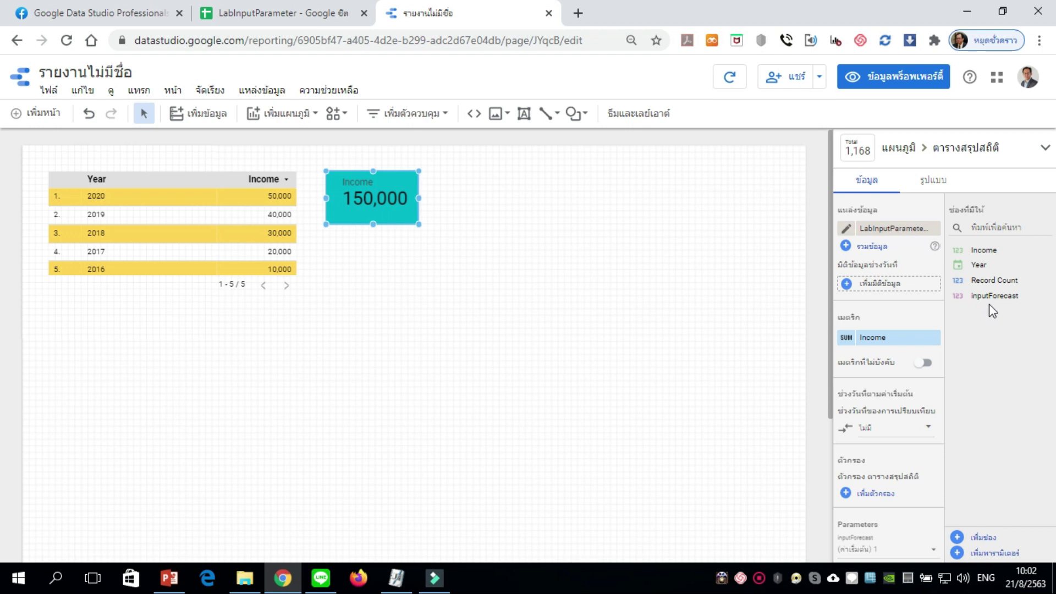
Step: Add an input box control to the right of the Income scorecard and use inputForecast as its control field
left_click(505, 221)
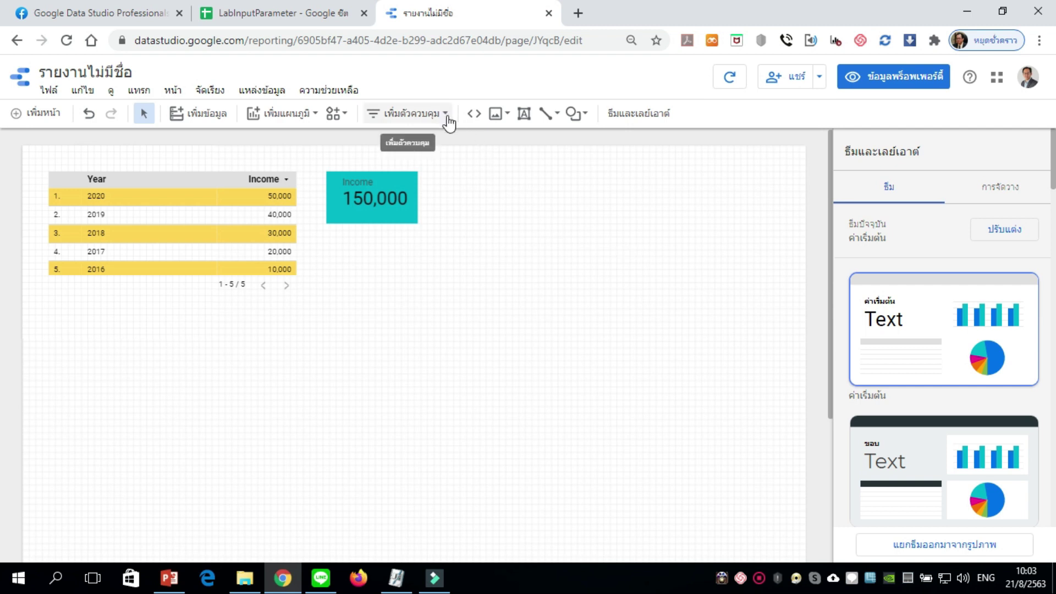
left_click(449, 121)
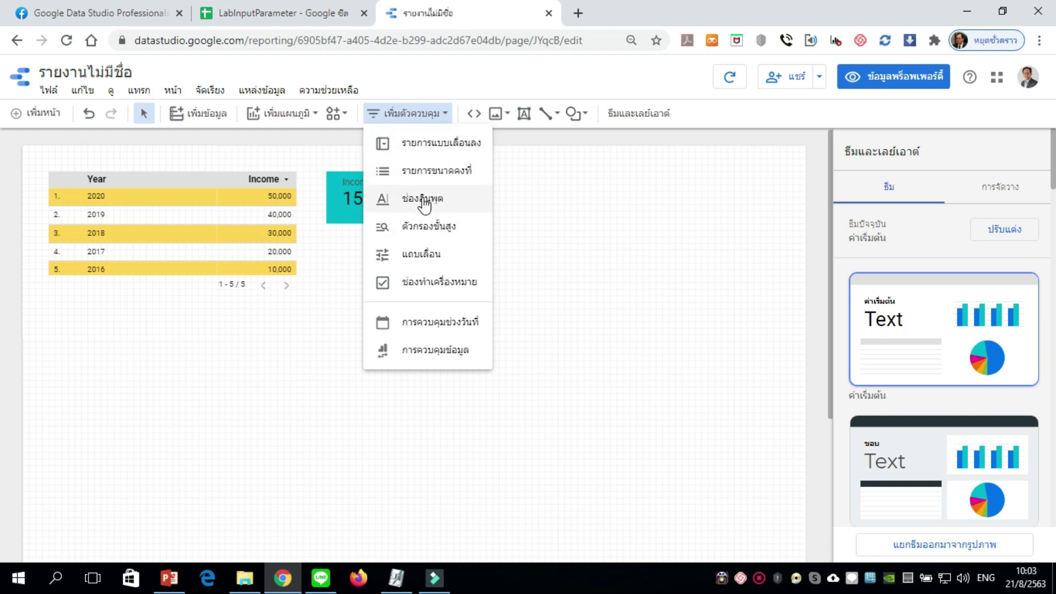
left_click(424, 205)
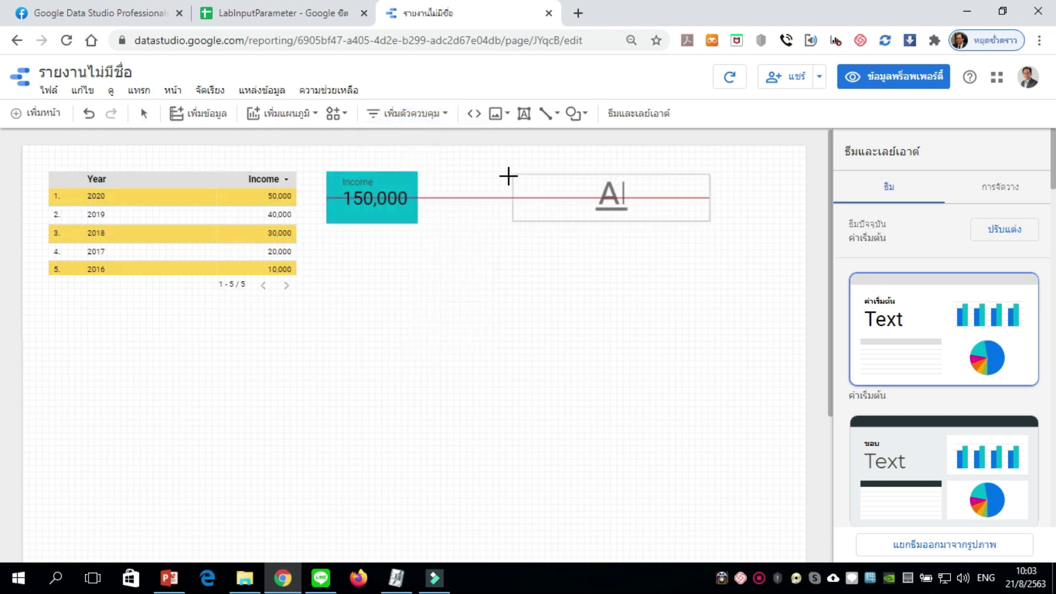
left_click(502, 176)
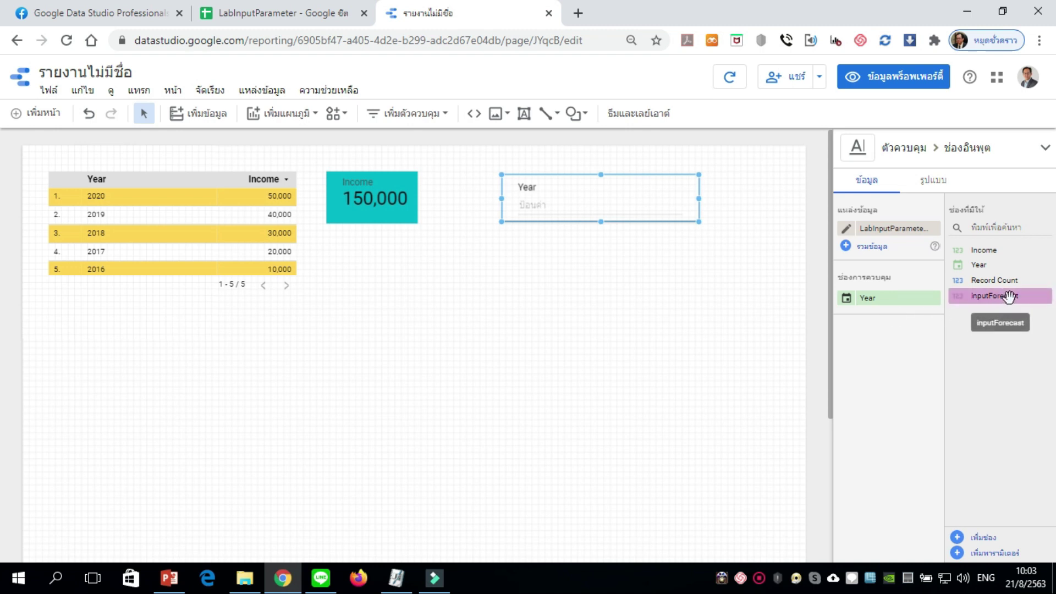
left_click_drag(1021, 297, 918, 301)
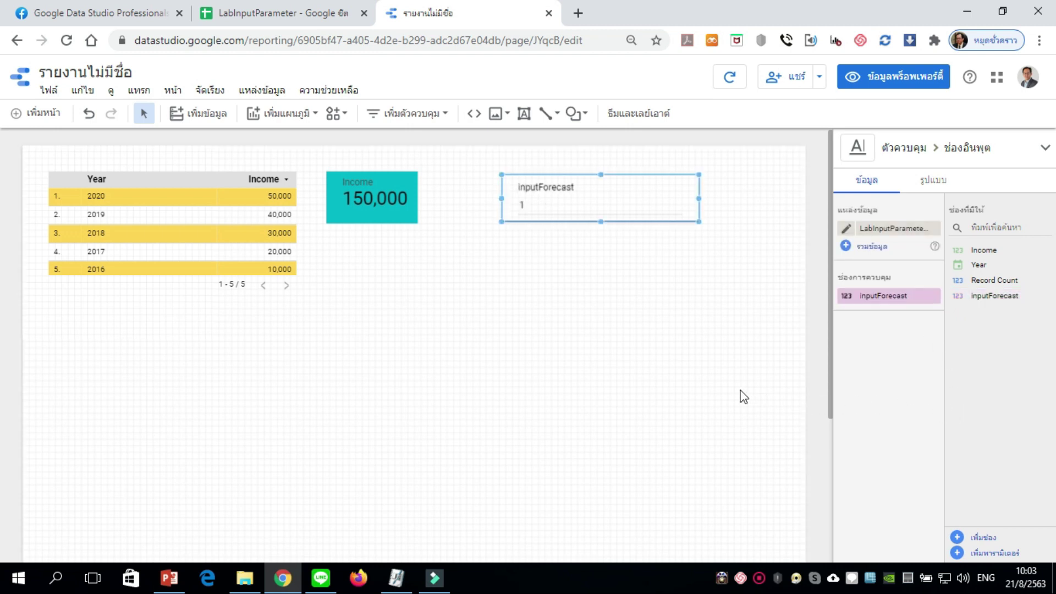
left_click(657, 291)
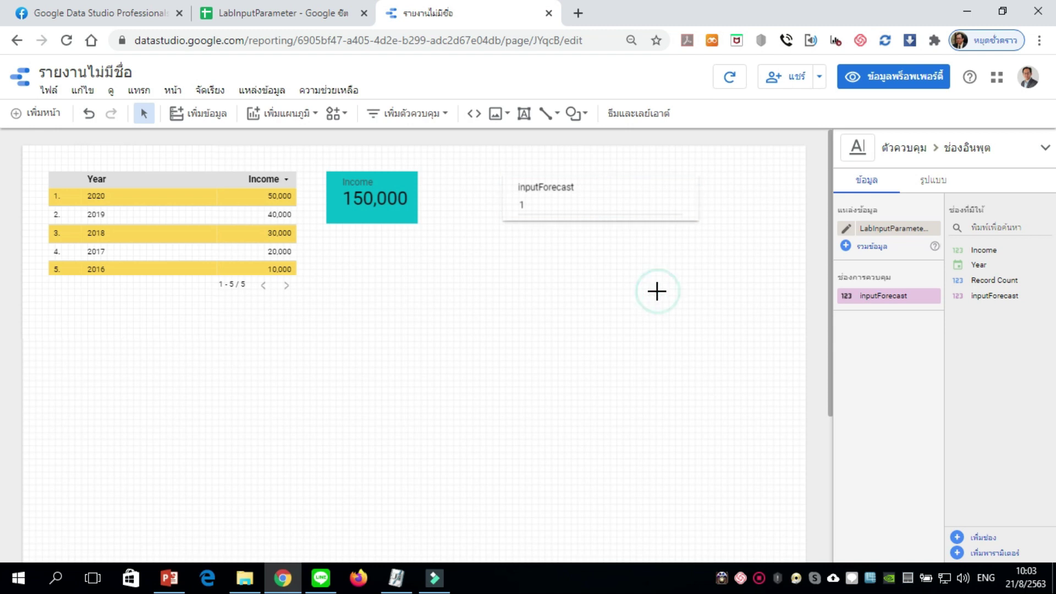
Step: Switch the report to view mode and try other values in the inputForecast box, starting with 2
left_click(880, 88)
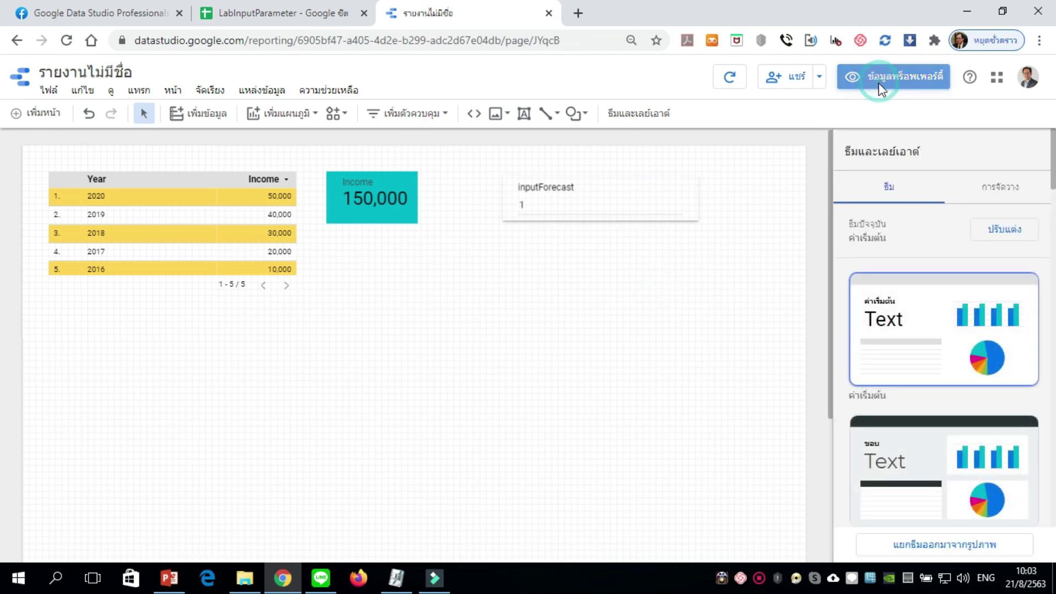
left_click(668, 176)
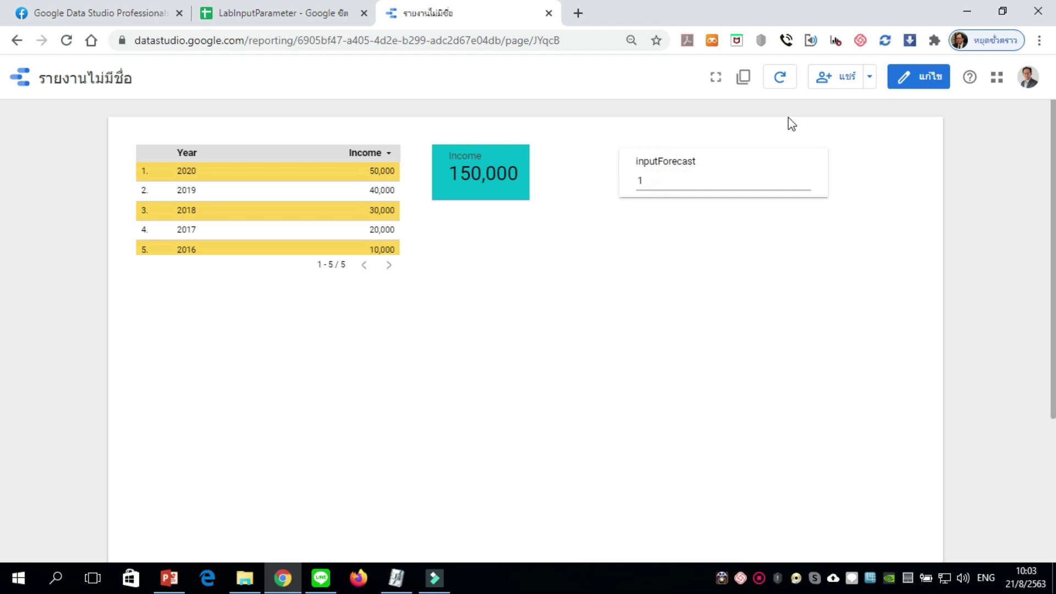
type("2")
key("Return")
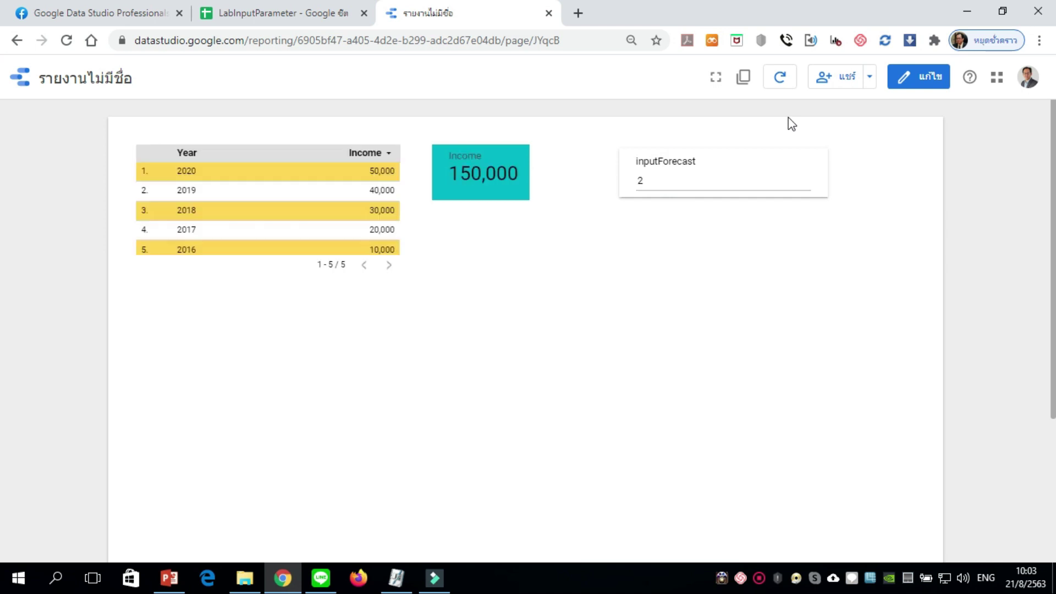
left_click(692, 168)
left_click(666, 177)
key("BackSpace")
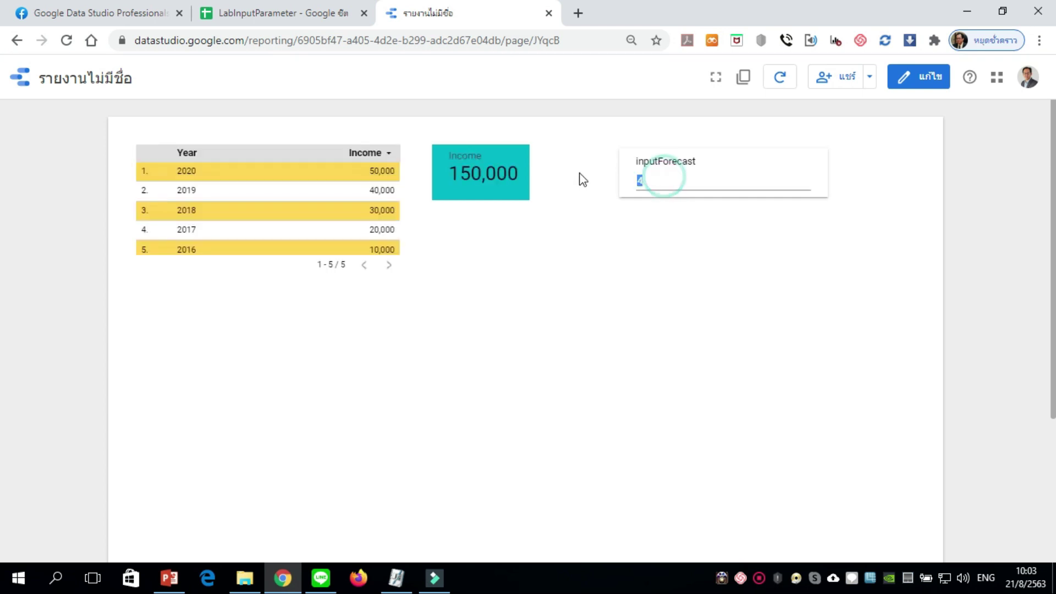